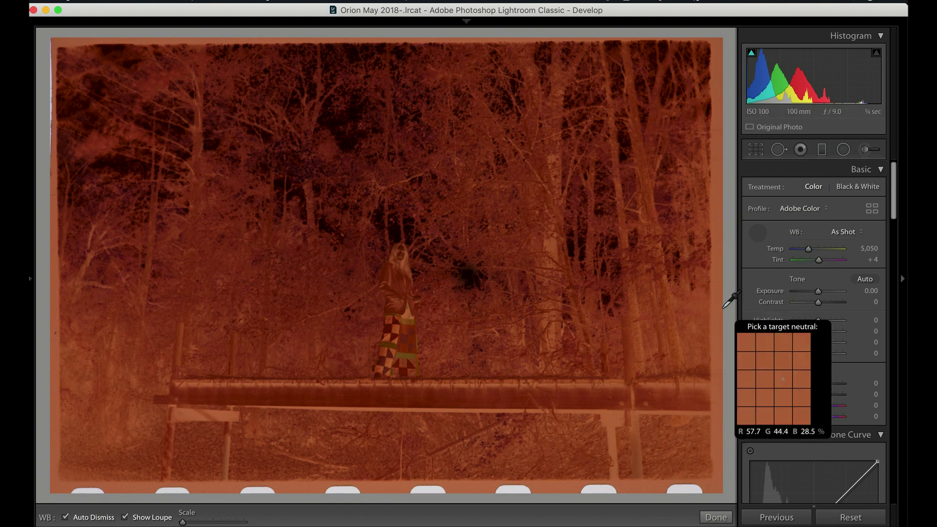
# Neutralize the negative's orange cast by sampling the white balance from the film border, and raise Exposure to +0.75.
pyautogui.click(720, 312)
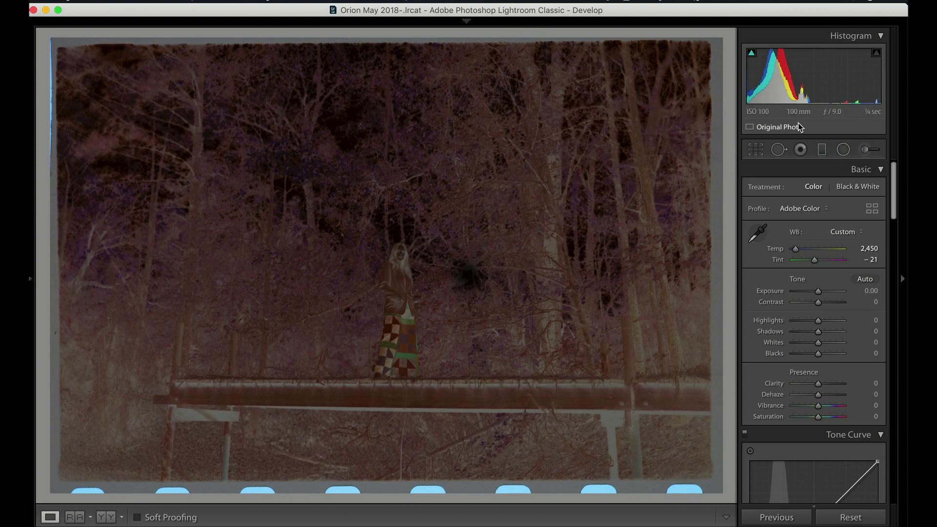
pyautogui.moveTo(819, 291); pyautogui.dragTo(822, 292)
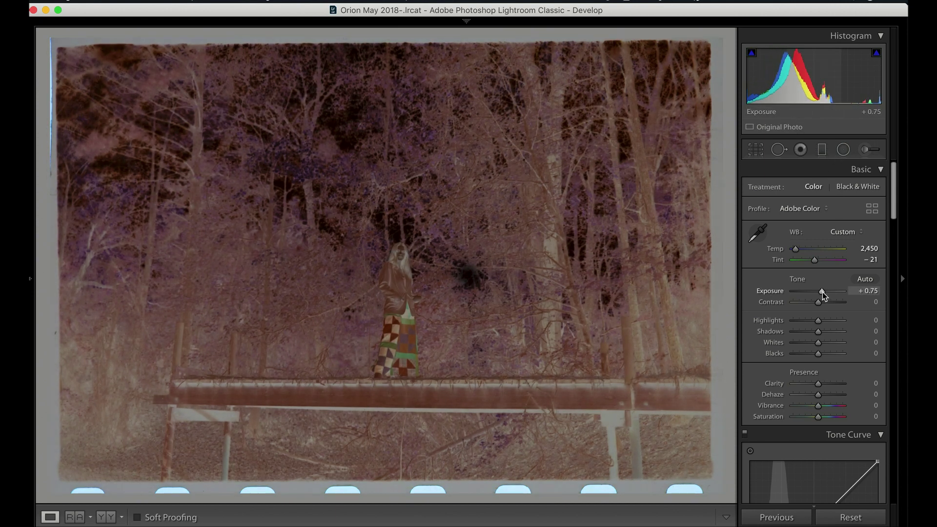
# Invert the RGB tone curve into a falling line, pull its lower endpoint in to about 64.3 / 0.0 %, and slightly lower the midtones.
pyautogui.scroll(-5, 832, 344)
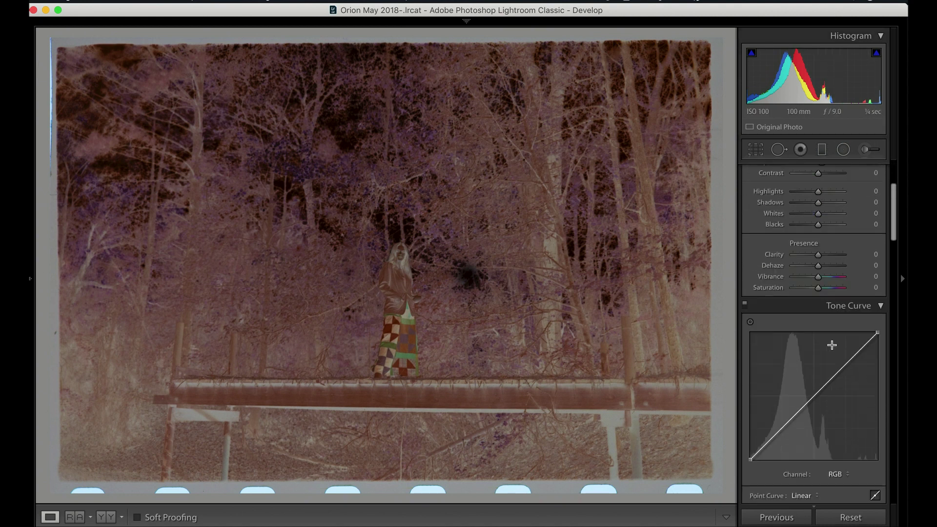
pyautogui.moveTo(877, 298); pyautogui.dragTo(877, 400)
pyautogui.moveTo(750, 425); pyautogui.dragTo(750, 297)
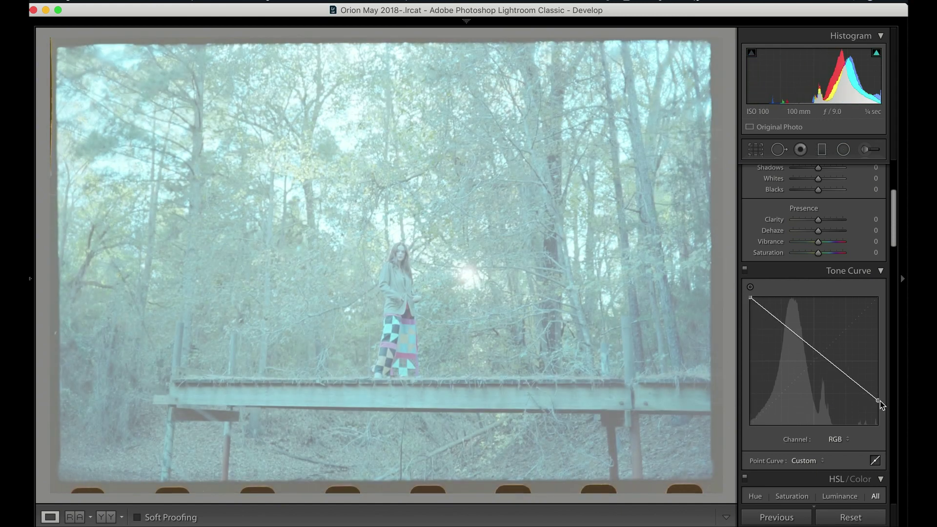
pyautogui.moveTo(880, 400); pyautogui.dragTo(832, 424)
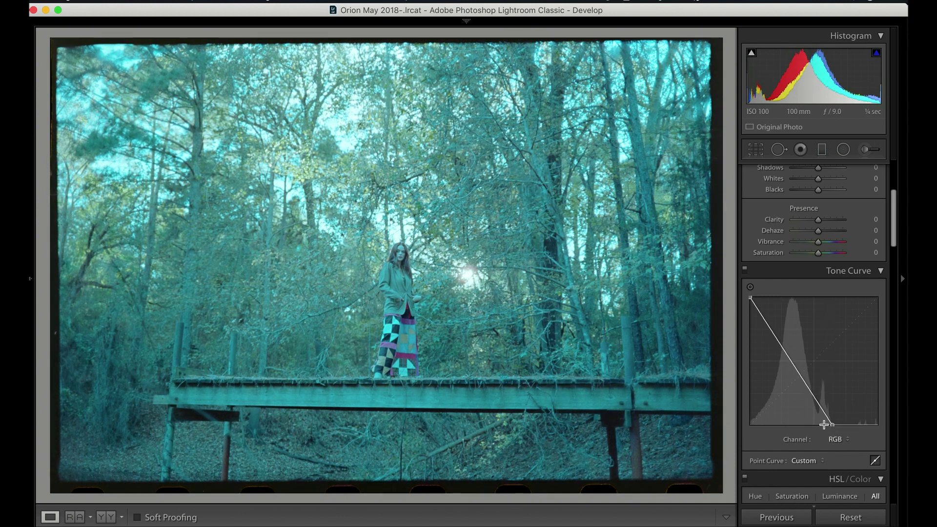
pyautogui.moveTo(800, 379); pyautogui.dragTo(789, 366)
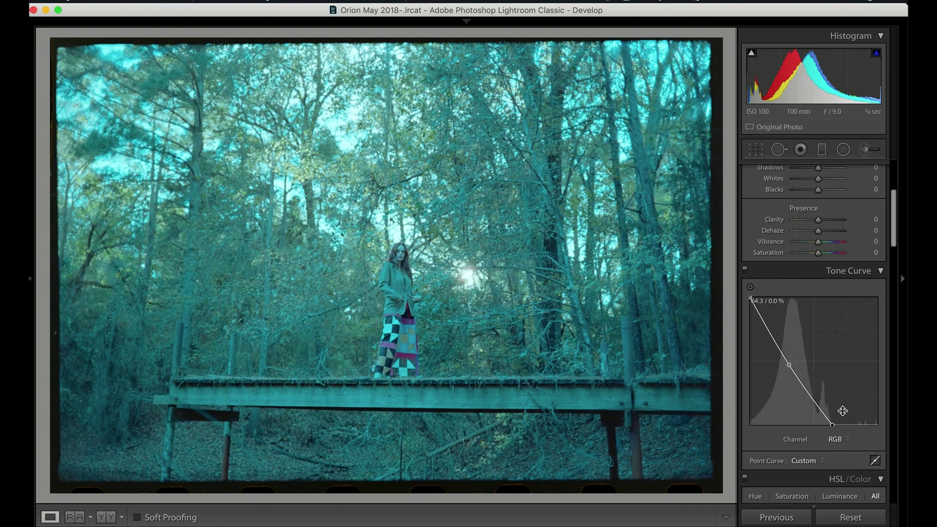
# Raise the midtones of the Red channel's tone curve to remove the cyan cast.
pyautogui.click(834, 440)
pyautogui.click(832, 445)
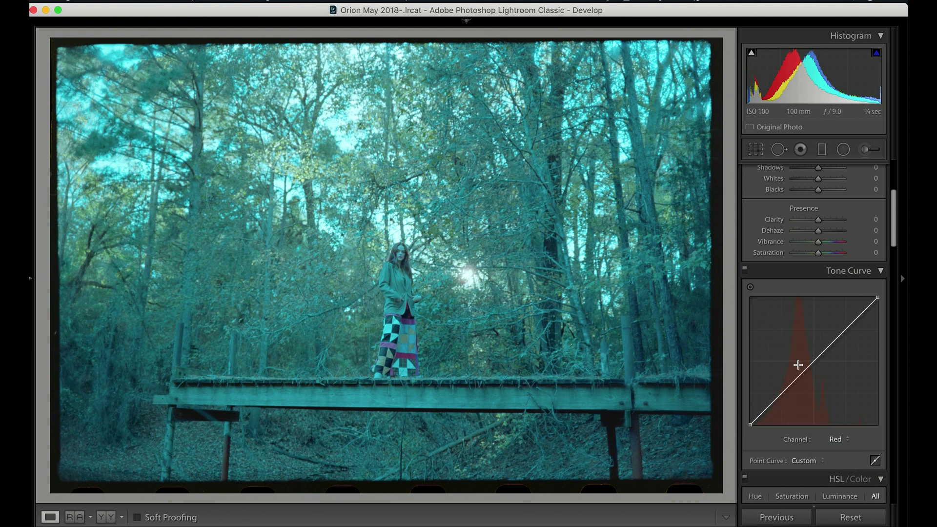
pyautogui.moveTo(811, 364); pyautogui.dragTo(800, 362)
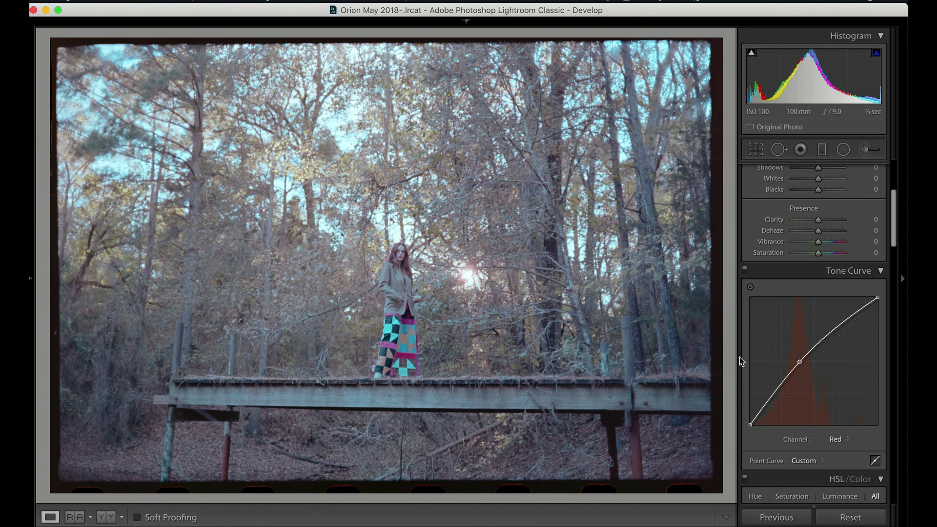
pyautogui.moveTo(765, 406); pyautogui.dragTo(831, 434)
# Lower the midtones of the Blue channel's tone curve to about 57.3 / 50.2 % and display the Green channel's curve.
pyautogui.click(837, 440)
pyautogui.click(836, 460)
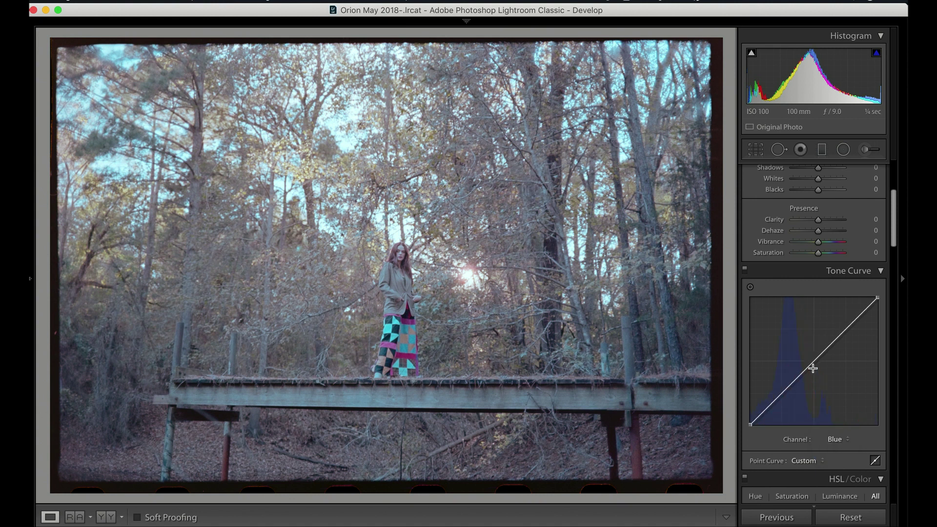
pyautogui.moveTo(810, 364); pyautogui.dragTo(824, 362)
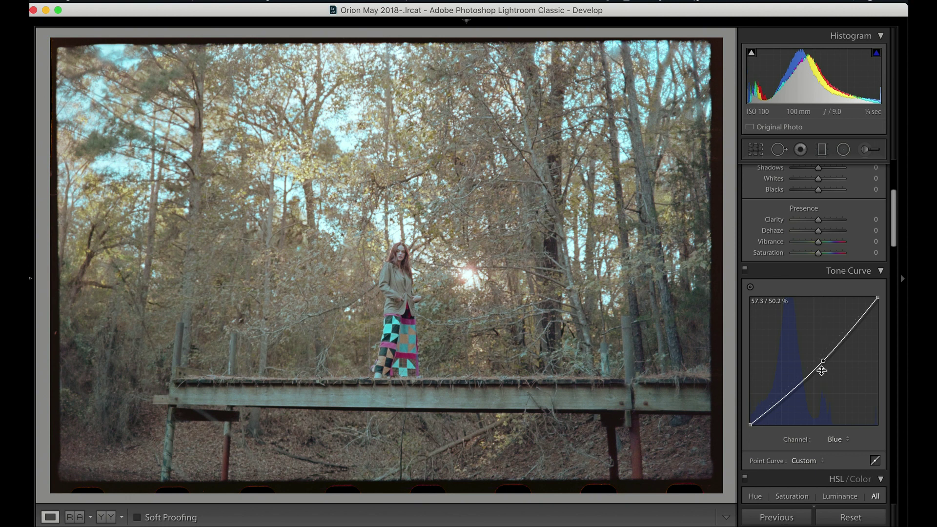
pyautogui.click(835, 440)
pyautogui.click(834, 429)
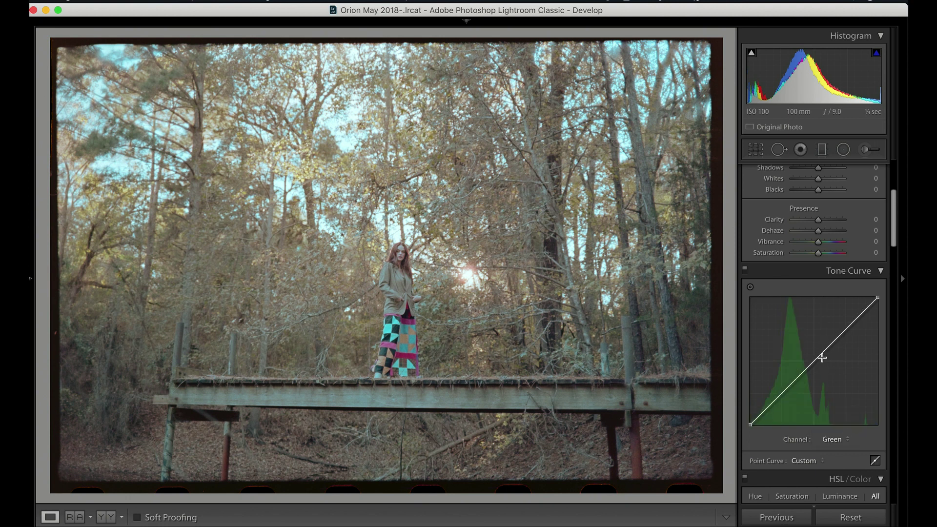
# Try slightly lowering the green curve's midtones and remove the added points.
pyautogui.moveTo(816, 362)
pyautogui.mouseDown()
pyautogui.moveTo(824, 361)
pyautogui.moveTo(810, 369)
pyautogui.mouseUp()
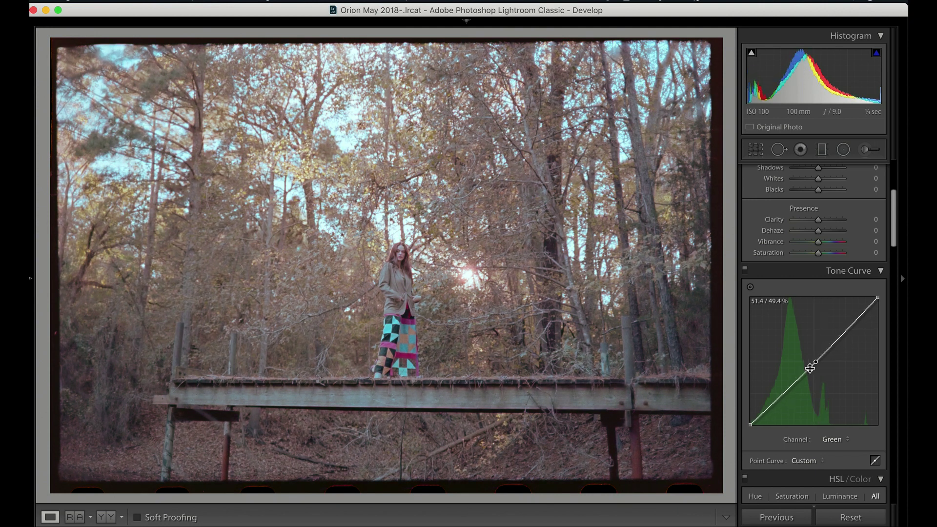
pyautogui.moveTo(778, 398)
pyautogui.mouseDown()
pyautogui.moveTo(778, 407)
pyautogui.moveTo(766, 403)
pyautogui.moveTo(783, 401)
pyautogui.mouseUp()
pyautogui.doubleClick(782, 401)
pyautogui.doubleClick(816, 362)
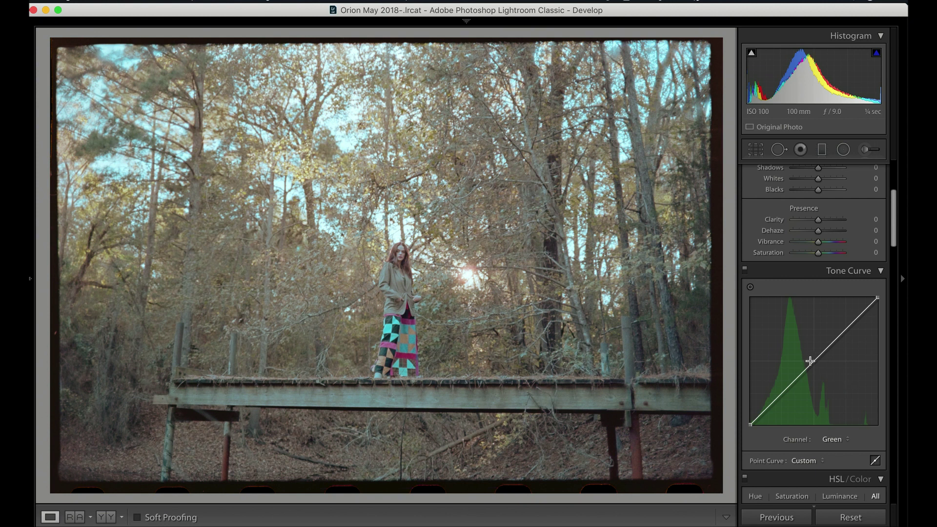
# Lower the green curve's upper endpoint slightly, testing a raised midtone point and removing it.
pyautogui.moveTo(877, 298)
pyautogui.mouseDown()
pyautogui.moveTo(855, 301)
pyautogui.moveTo(895, 297)
pyautogui.mouseUp()
pyautogui.moveTo(819, 351); pyautogui.dragTo(801, 365)
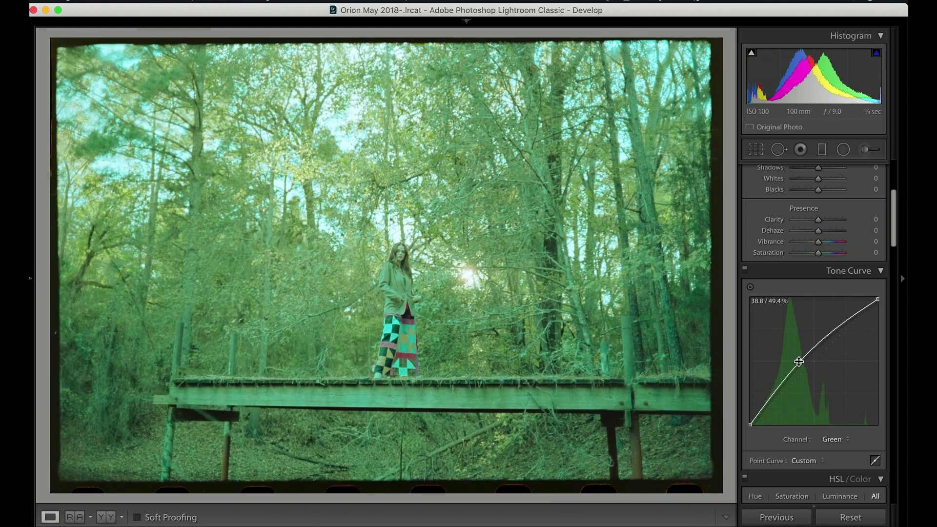
pyautogui.doubleClick(800, 365)
pyautogui.moveTo(750, 425)
pyautogui.mouseDown()
pyautogui.moveTo(765, 429)
pyautogui.moveTo(733, 432)
pyautogui.moveTo(749, 425)
pyautogui.mouseUp()
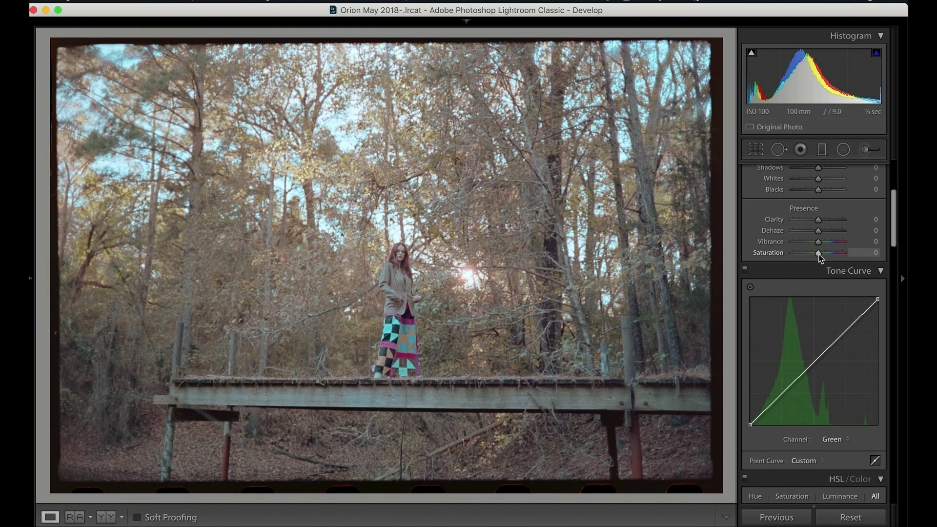
# Set Clarity to +7 and Tint to −13, undoing a trial Temp of 2,000.
pyautogui.scroll(6, 825, 312)
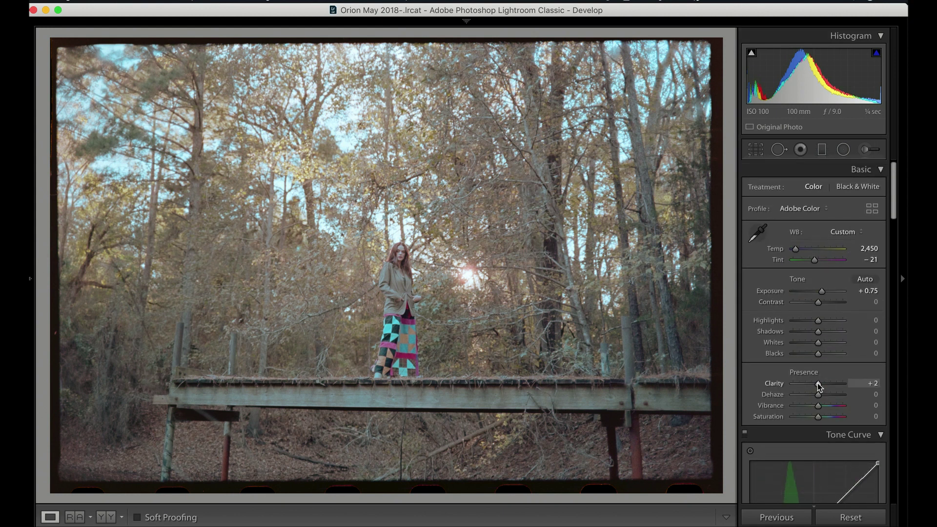
pyautogui.moveTo(818, 383); pyautogui.dragTo(819, 383)
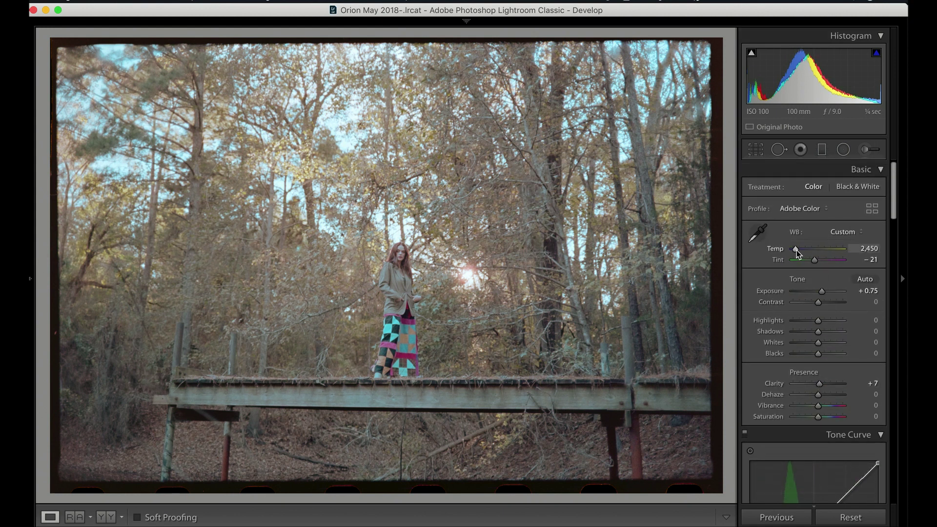
pyautogui.moveTo(794, 248); pyautogui.dragTo(792, 250)
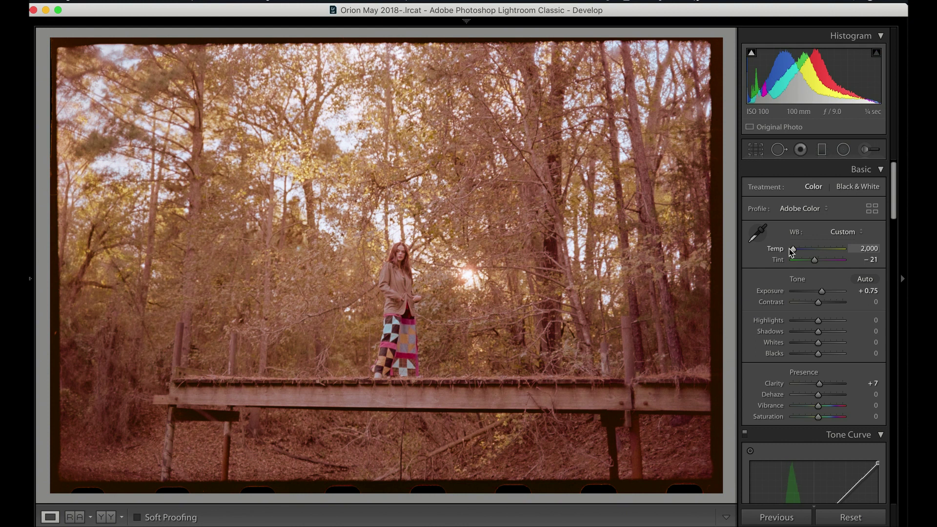
pyautogui.press('super+z')
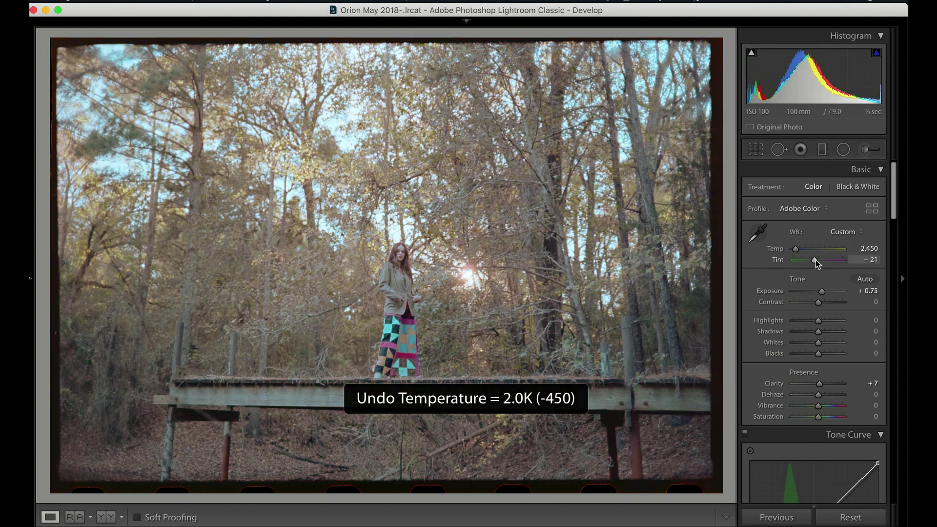
pyautogui.moveTo(815, 260); pyautogui.dragTo(816, 260)
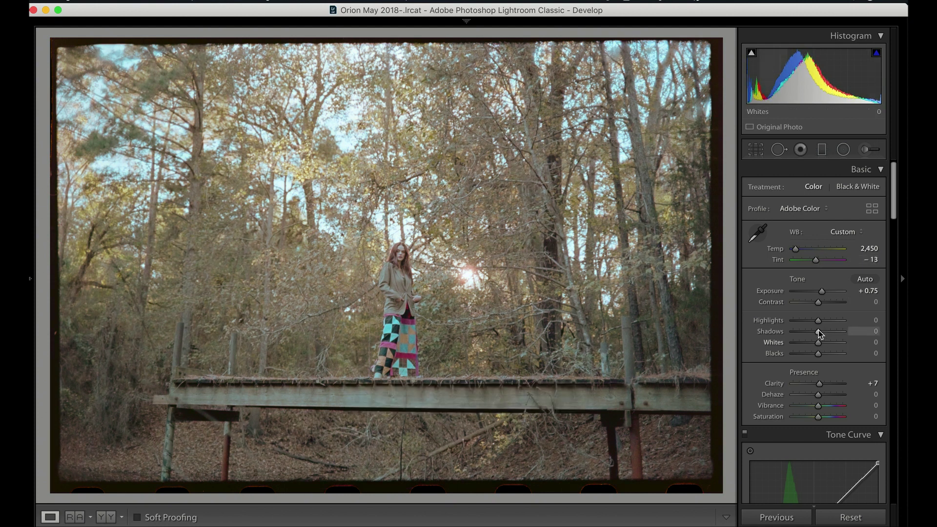
# Set Highlights to +34, Shadows to +5, Whites to +29 and Blacks to −10.
pyautogui.moveTo(818, 323)
pyautogui.mouseDown()
pyautogui.moveTo(839, 323)
pyautogui.moveTo(830, 347)
pyautogui.moveTo(826, 324)
pyautogui.moveTo(825, 356)
pyautogui.moveTo(814, 333)
pyautogui.mouseUp()
pyautogui.doubleClick(824, 356)
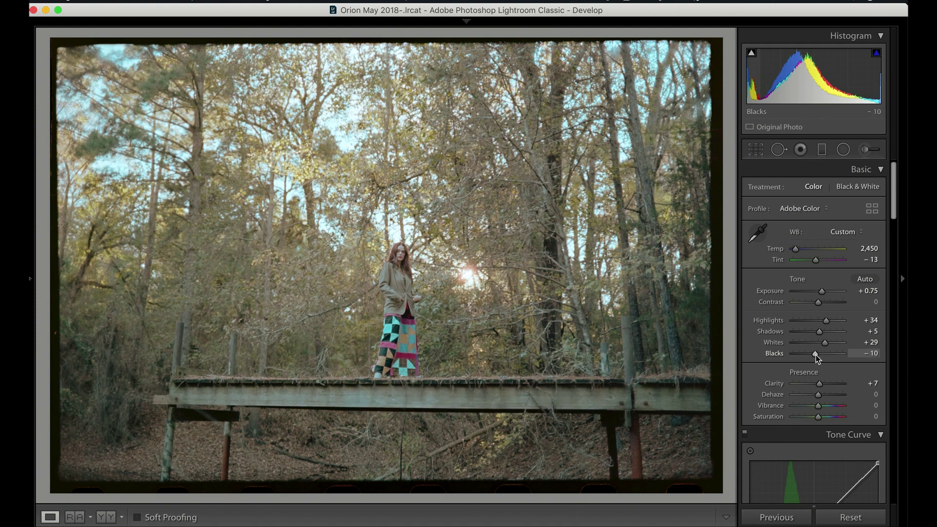
pyautogui.click(816, 355)
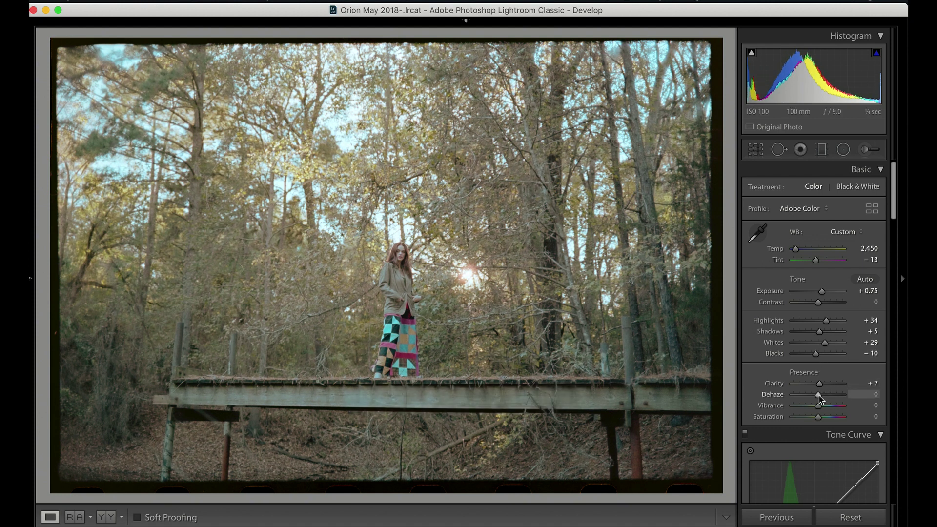
# Set Vibrance to +10 after undoing a trial of extreme Vibrance.
pyautogui.moveTo(819, 405); pyautogui.dragTo(784, 405)
pyautogui.press('super+z')
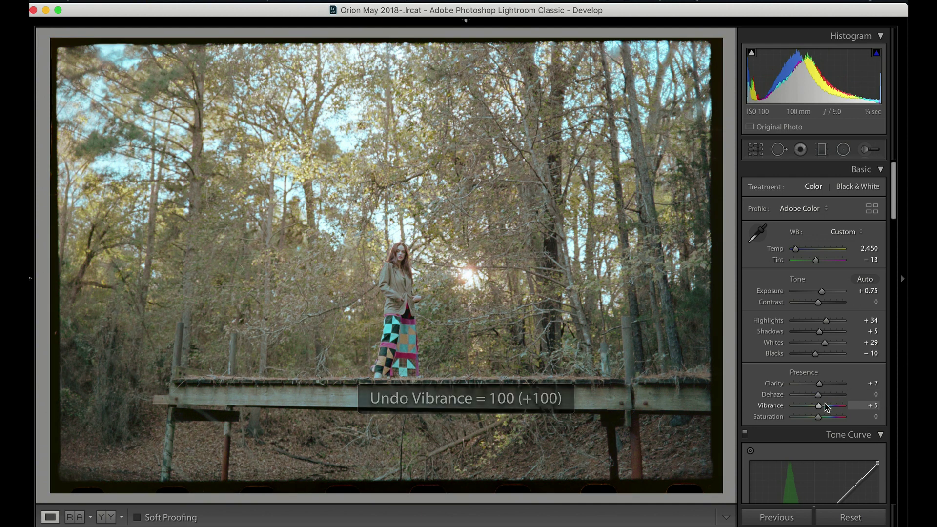
pyautogui.moveTo(825, 405)
pyautogui.mouseDown()
pyautogui.moveTo(812, 403)
pyautogui.moveTo(832, 405)
pyautogui.moveTo(755, 404)
pyautogui.moveTo(841, 411)
pyautogui.moveTo(822, 413)
pyautogui.mouseUp()
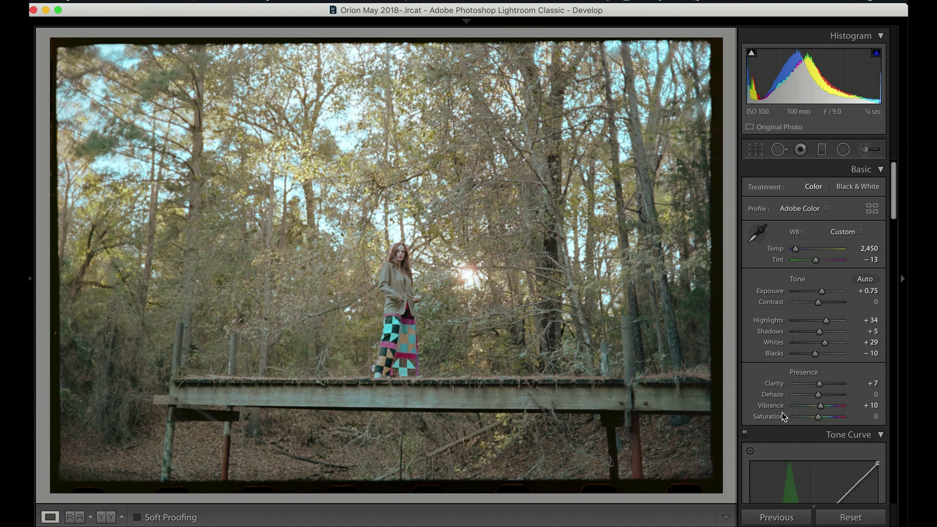
# Compare the before and after versions of the photo in side-by-side and split views.
pyautogui.hotkey('shift', 'y')
pyautogui.hotkey('shift', 'y')
pyautogui.hotkey('shift', 'y')
pyautogui.hotkey('shift', 'y')
pyautogui.hotkey('shift', 'y')
pyautogui.hotkey('shift', 'y')
# Try a Tint of +39 and undo it.
pyautogui.click(823, 261)
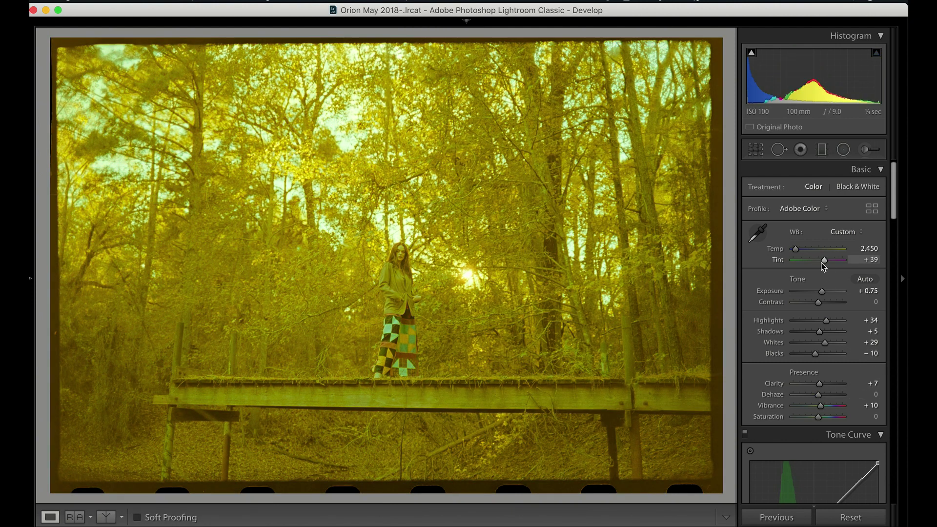
pyautogui.press('super+z')
# Adjust the magenta color range with Hue −52, Saturation −33 and Luminance +42.
pyautogui.scroll(-10, 821, 299)
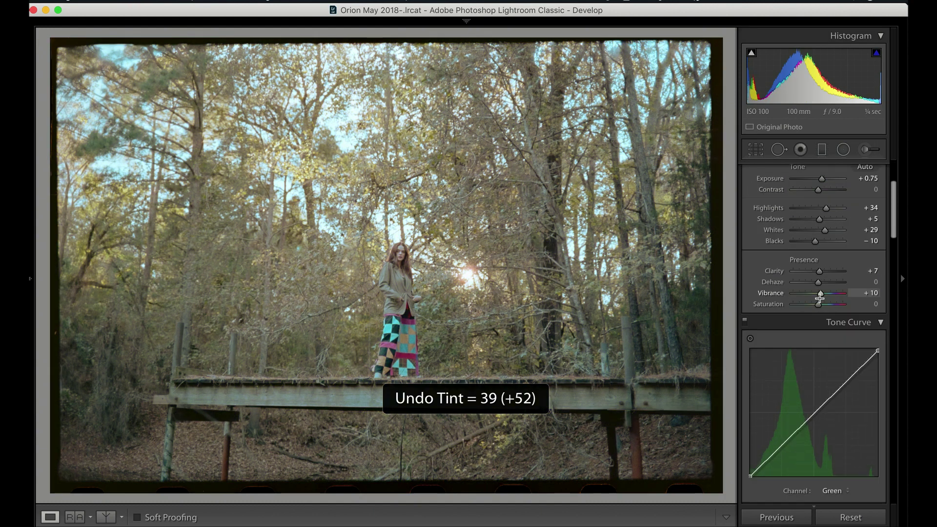
pyautogui.scroll(-5, 820, 298)
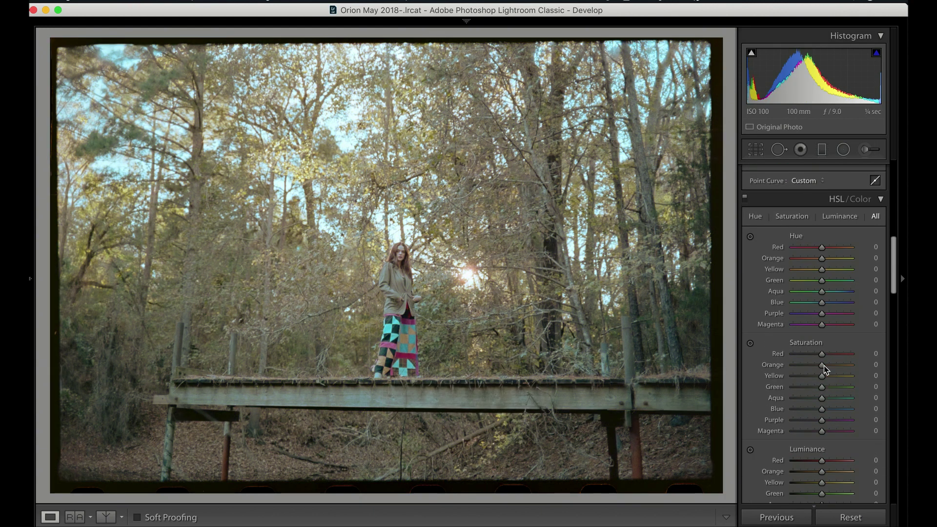
pyautogui.click(750, 238)
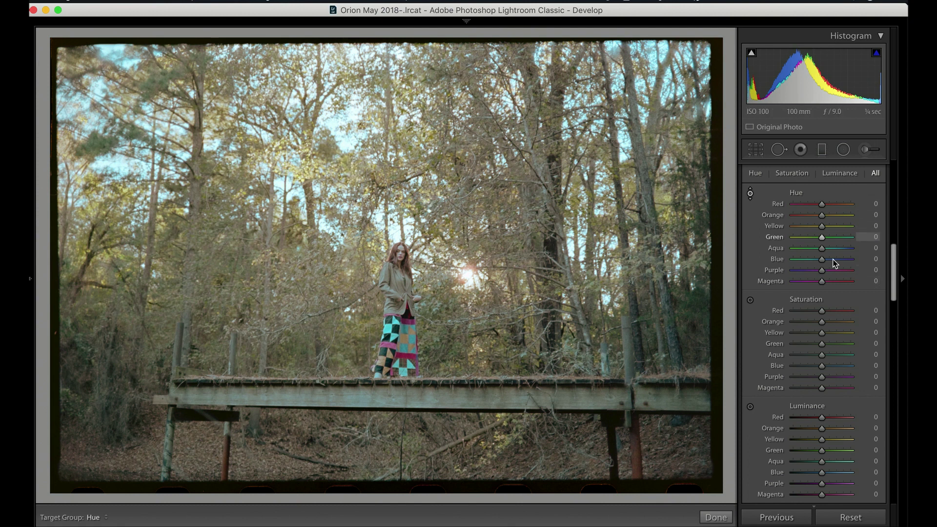
pyautogui.scroll(-3, 827, 268)
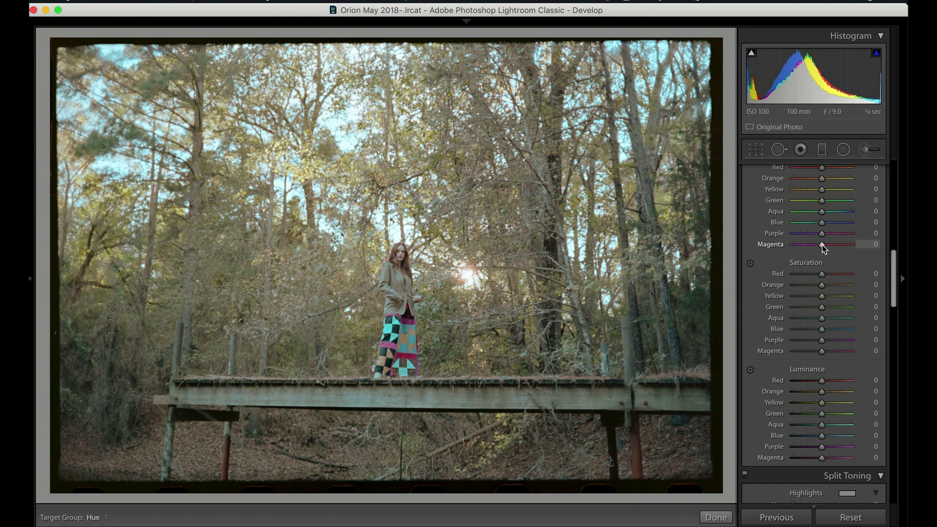
pyautogui.moveTo(825, 245)
pyautogui.mouseDown()
pyautogui.moveTo(833, 246)
pyautogui.moveTo(791, 245)
pyautogui.moveTo(807, 247)
pyautogui.mouseUp()
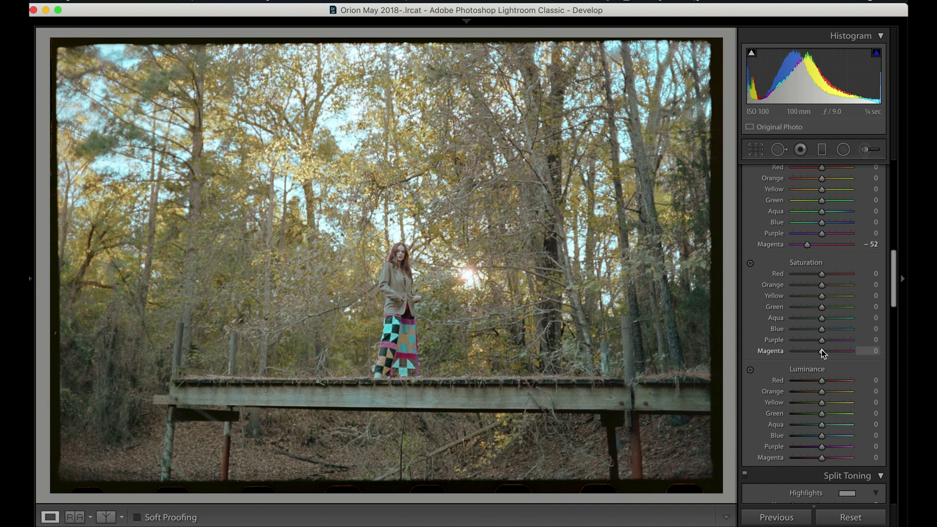
pyautogui.moveTo(822, 349); pyautogui.dragTo(812, 349)
pyautogui.moveTo(824, 460)
pyautogui.mouseDown()
pyautogui.moveTo(804, 461)
pyautogui.moveTo(835, 461)
pyautogui.mouseUp()
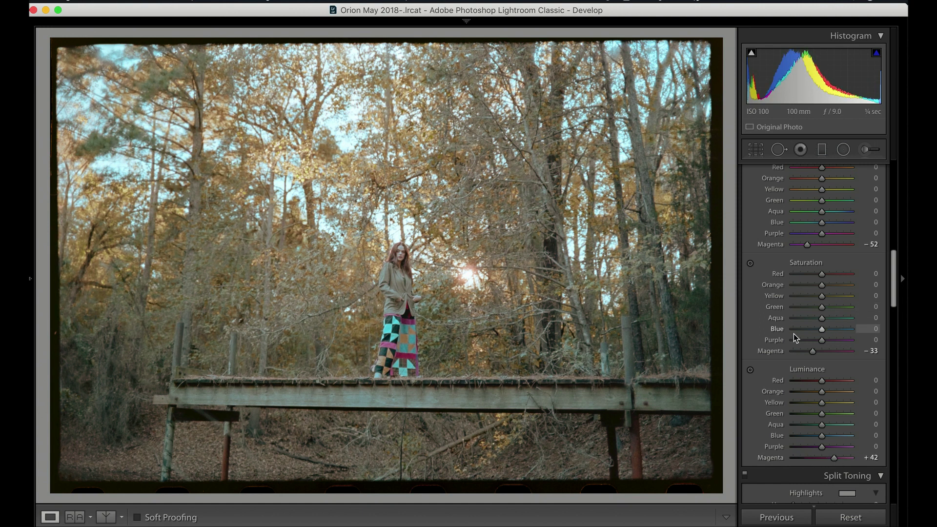
# Adjust the orange color range with Hue +22 and Luminance −13.
pyautogui.click(751, 265)
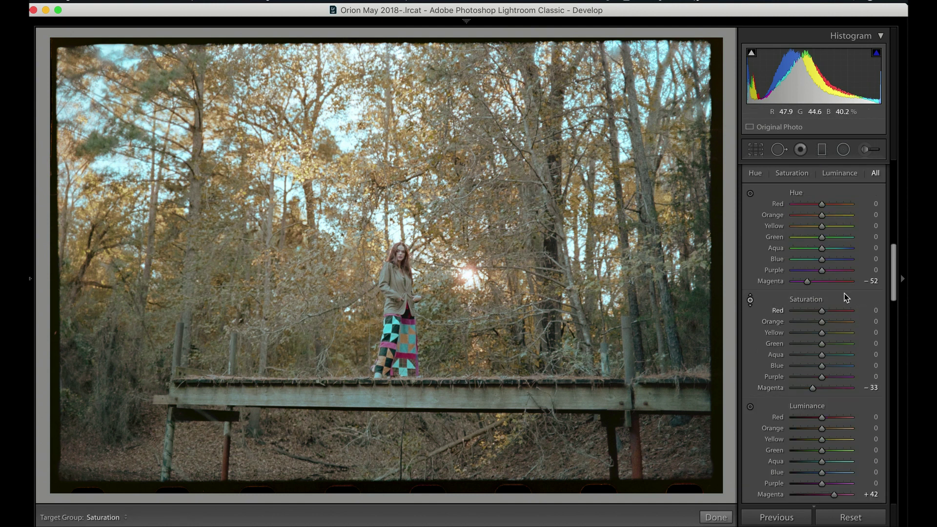
pyautogui.click(749, 302)
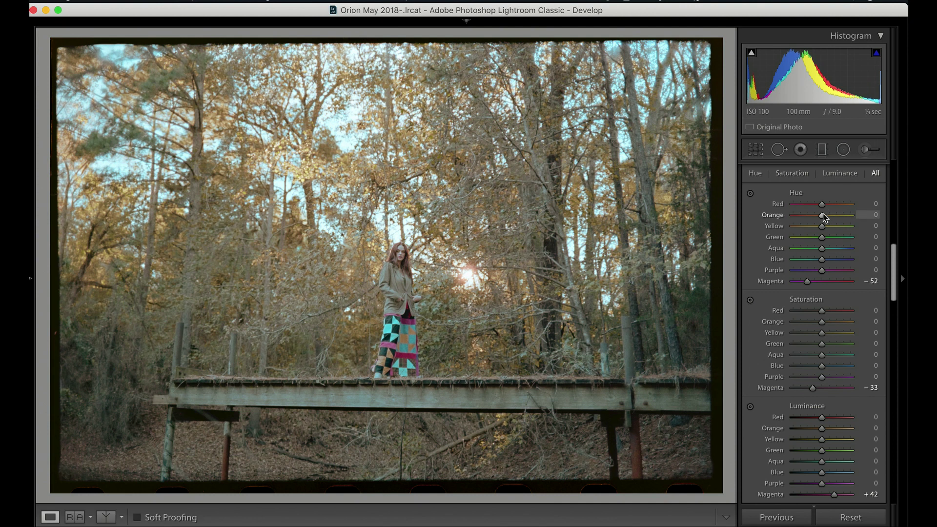
pyautogui.moveTo(822, 213)
pyautogui.mouseDown()
pyautogui.moveTo(814, 217)
pyautogui.moveTo(834, 218)
pyautogui.mouseUp()
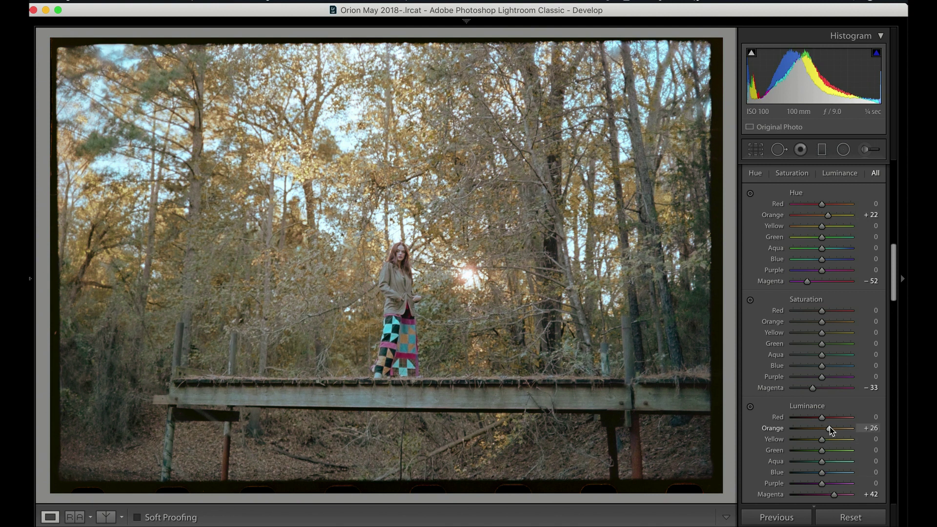
pyautogui.moveTo(830, 426); pyautogui.dragTo(818, 427)
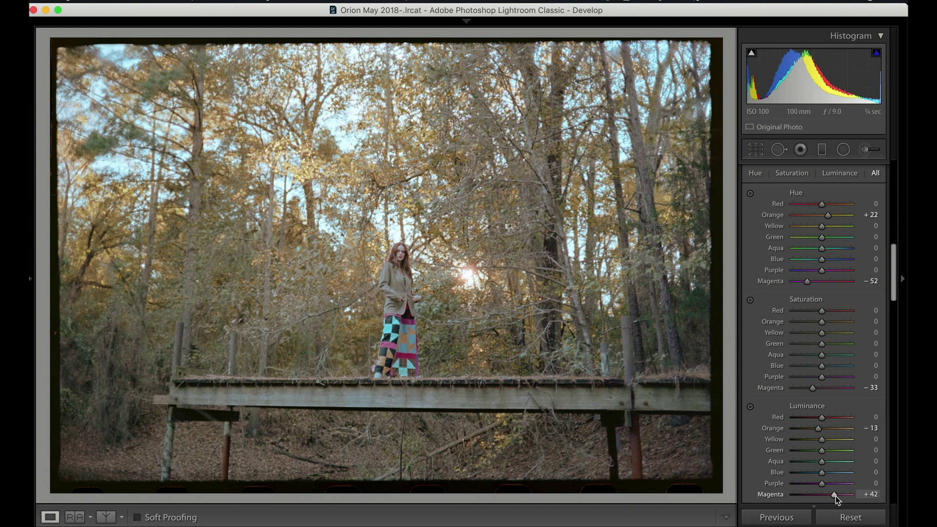
# Raise the magenta luminance to +59 and compare the photo with its before version.
pyautogui.moveTo(835, 495)
pyautogui.mouseDown()
pyautogui.moveTo(818, 496)
pyautogui.moveTo(841, 496)
pyautogui.mouseUp()
pyautogui.press('y')
pyautogui.press('y')
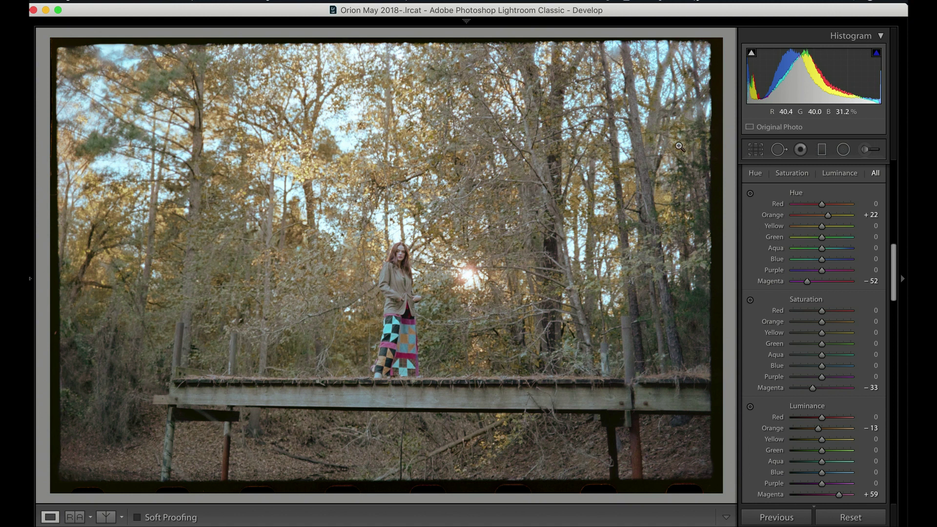
pyautogui.scroll(-5, 832, 324)
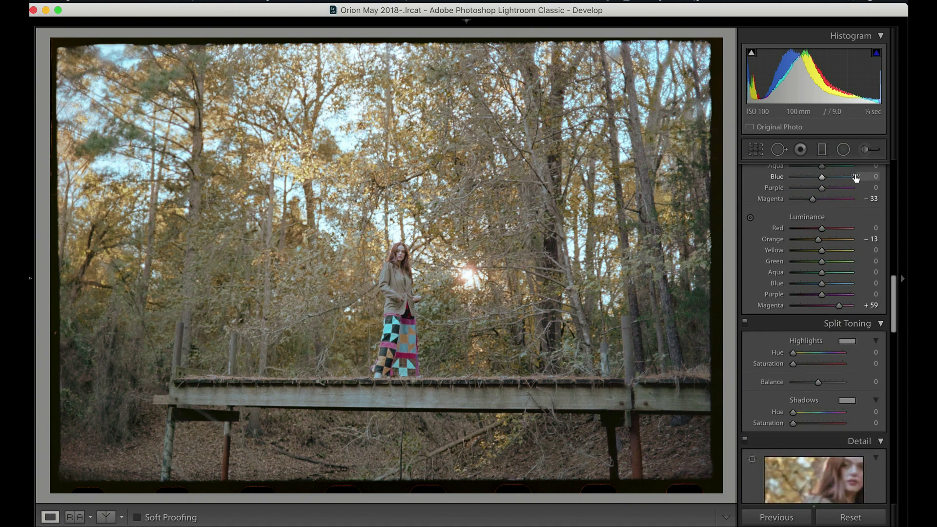
pyautogui.scroll(-5, 844, 243)
pyautogui.scroll(15, 846, 244)
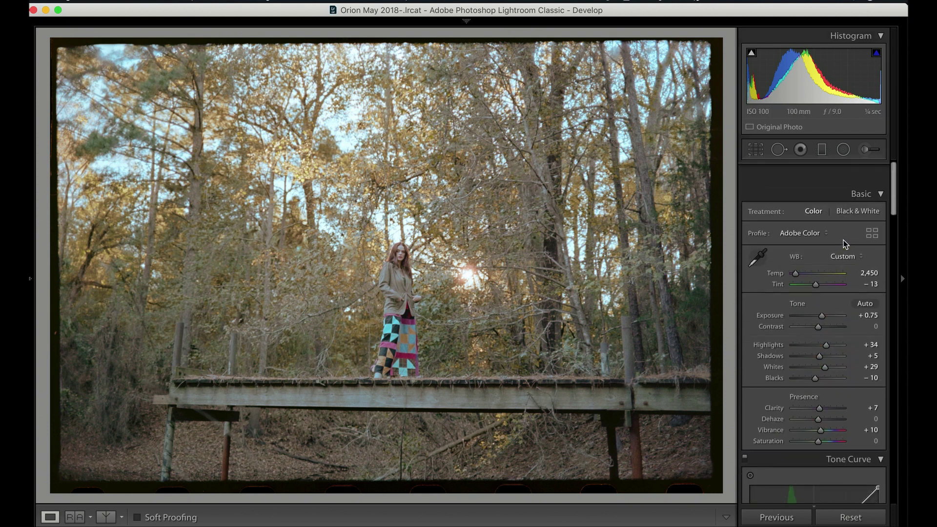
pyautogui.scroll(-3, 845, 244)
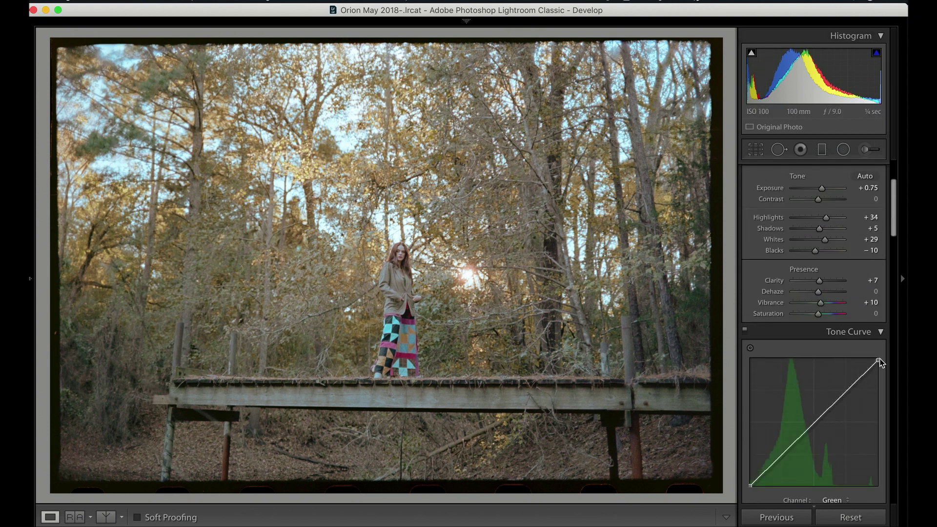
pyautogui.moveTo(880, 363)
pyautogui.mouseDown()
pyautogui.moveTo(847, 359)
pyautogui.moveTo(906, 353)
pyautogui.moveTo(879, 361)
pyautogui.mouseUp()
pyautogui.scroll(3, 849, 302)
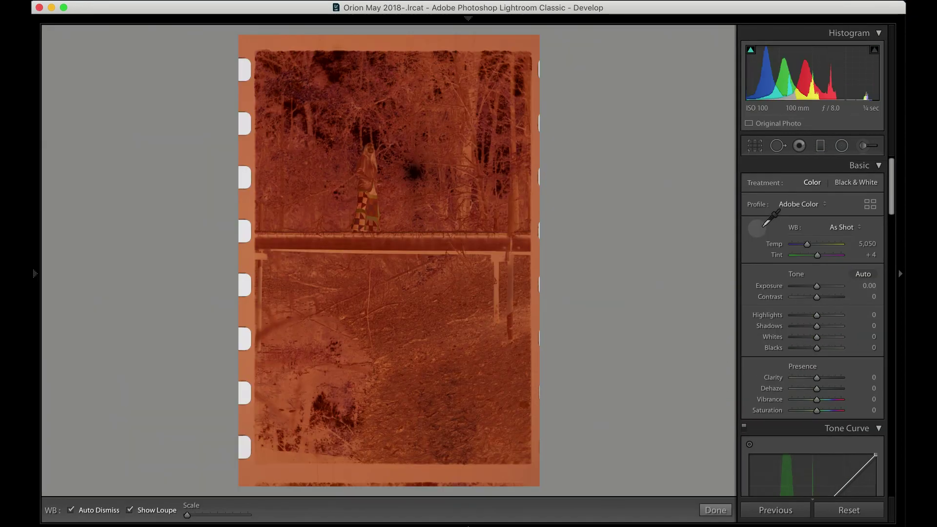
# Set the vertical negative's white balance by sampling its orange film border, and crop slightly off the upper and lower edges.
pyautogui.click(761, 224)
pyautogui.click(480, 43)
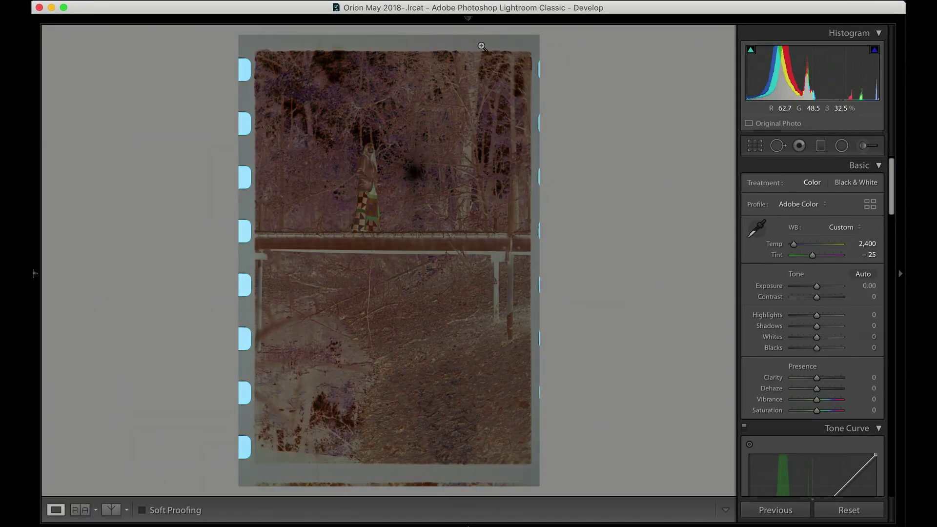
pyautogui.click(754, 145)
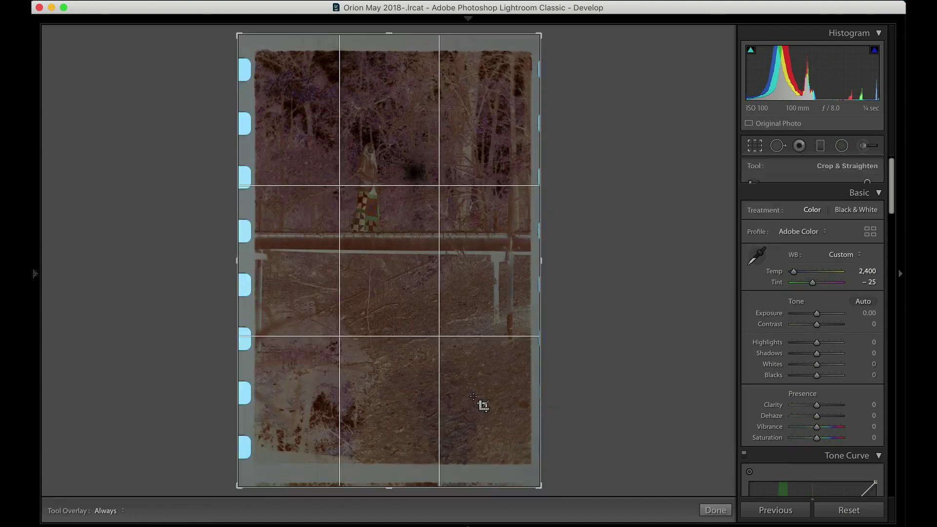
pyautogui.moveTo(404, 487); pyautogui.dragTo(389, 478)
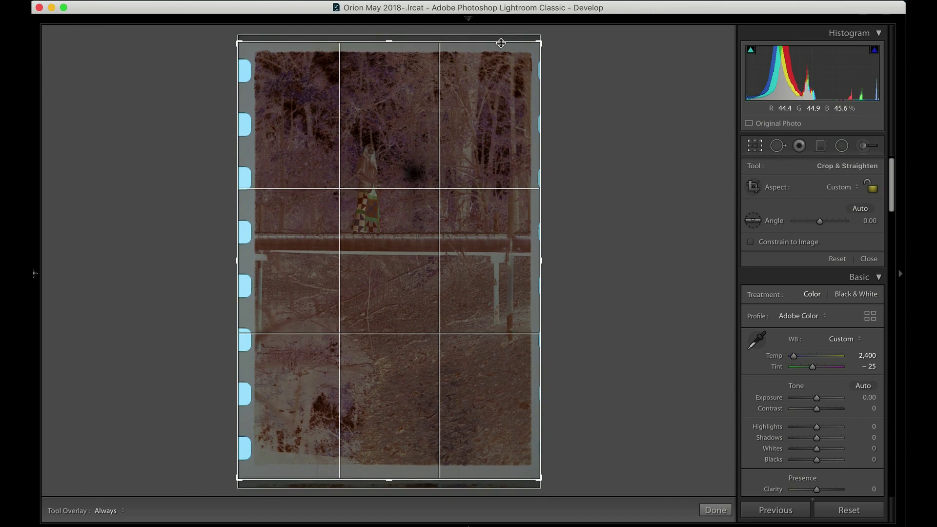
pyautogui.press('Return')
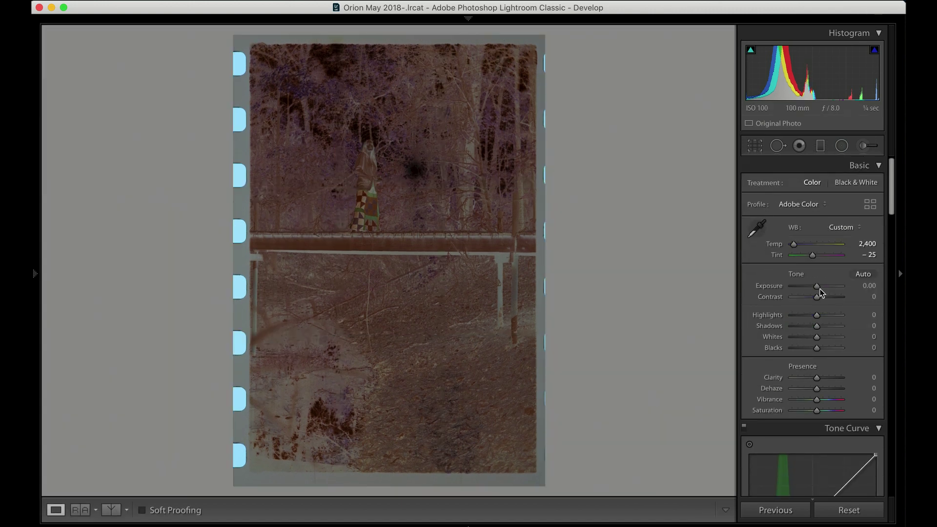
# Set Exposure to +0.80 and invert the RGB tone curve, ending it at the histogram's bright edge and slightly raising its midpoint.
pyautogui.moveTo(816, 285); pyautogui.dragTo(819, 286)
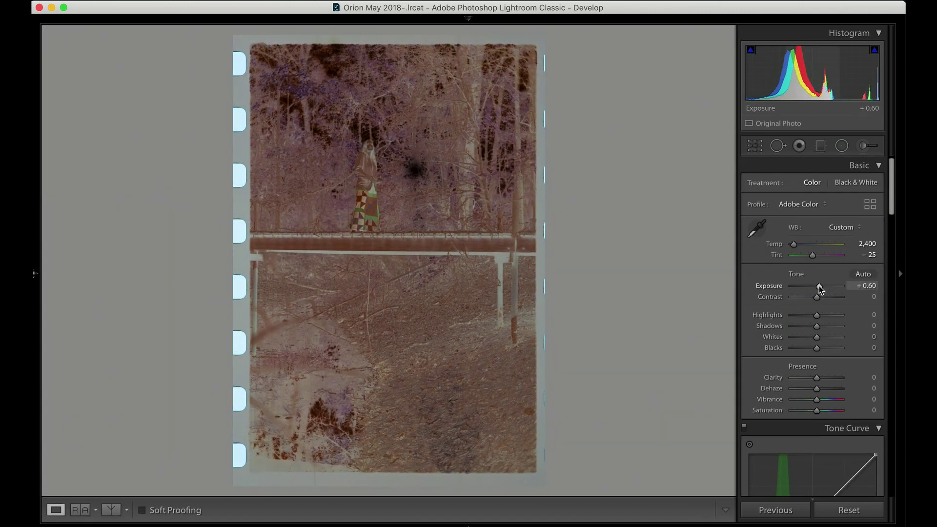
pyautogui.scroll(-5, 823, 280)
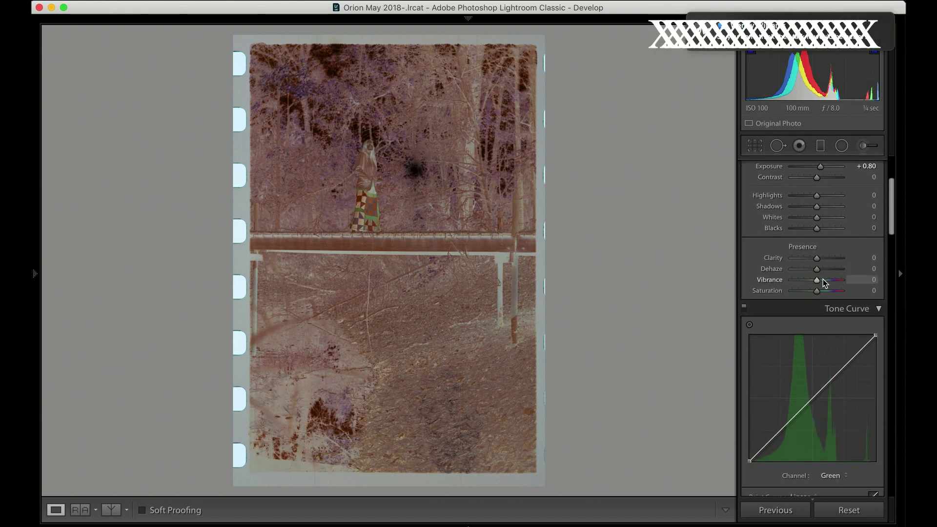
pyautogui.scroll(-3, 822, 279)
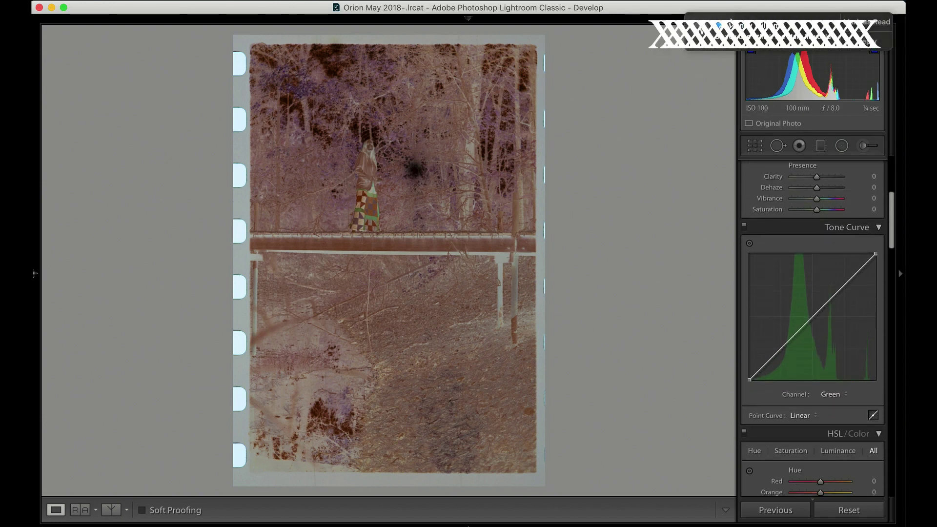
pyautogui.click(845, 393)
pyautogui.click(837, 376)
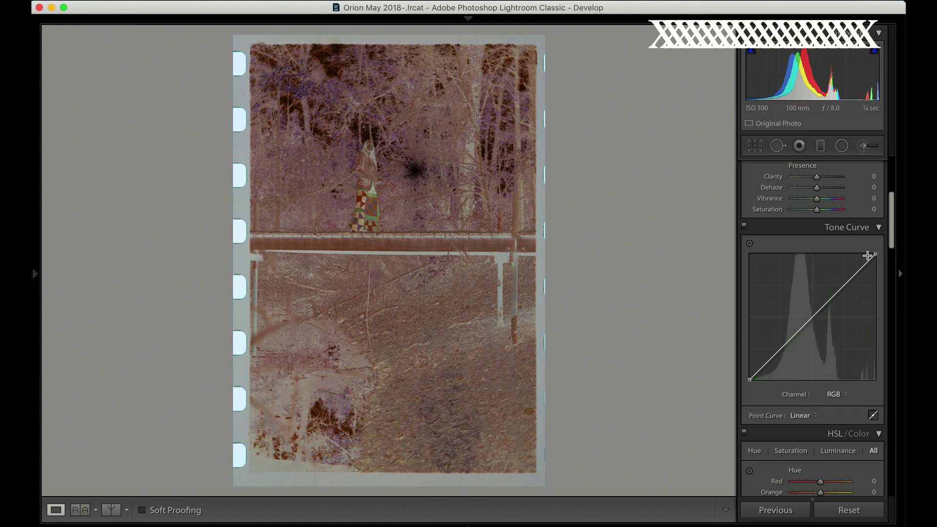
pyautogui.moveTo(872, 255); pyautogui.dragTo(877, 372)
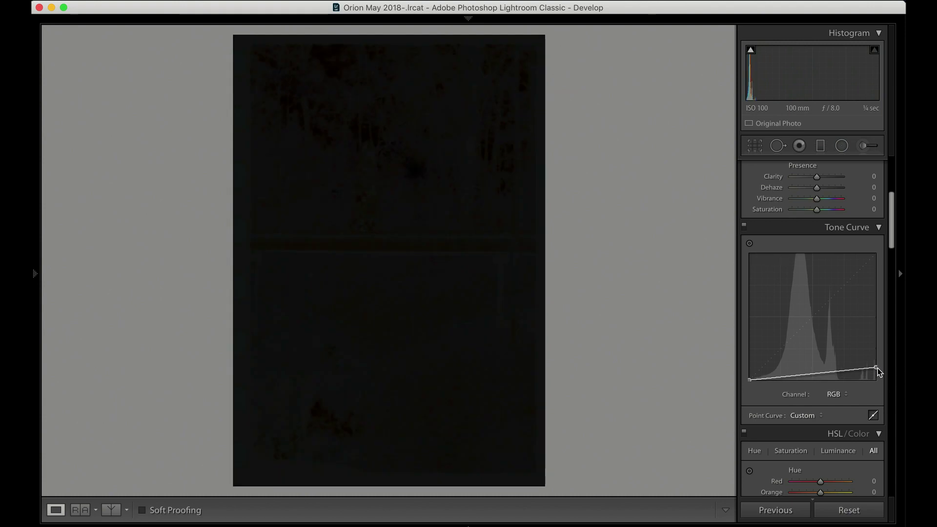
pyautogui.moveTo(751, 379); pyautogui.dragTo(750, 254)
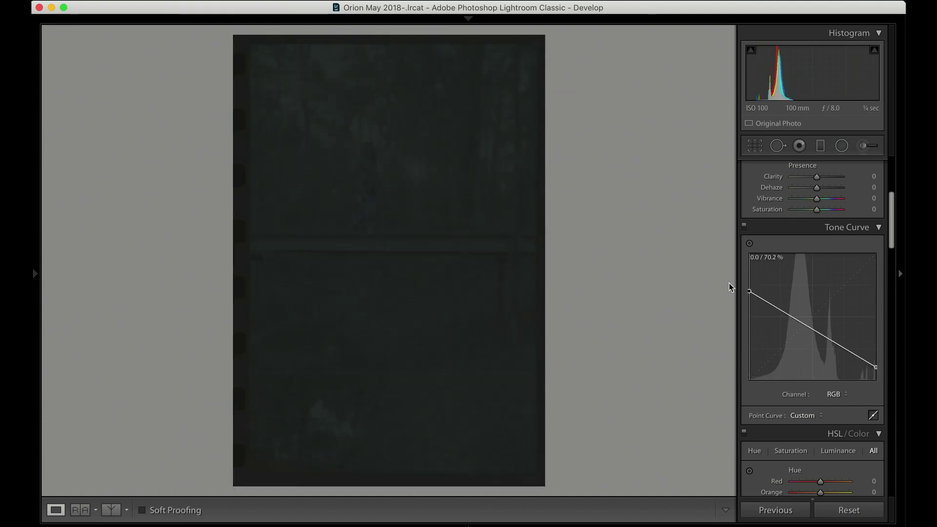
pyautogui.moveTo(876, 367); pyautogui.dragTo(836, 390)
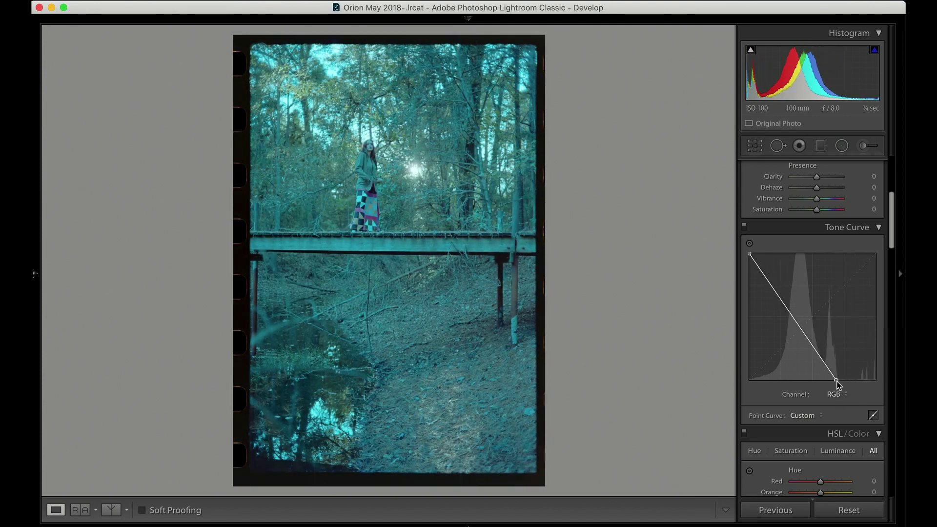
pyautogui.click(802, 324)
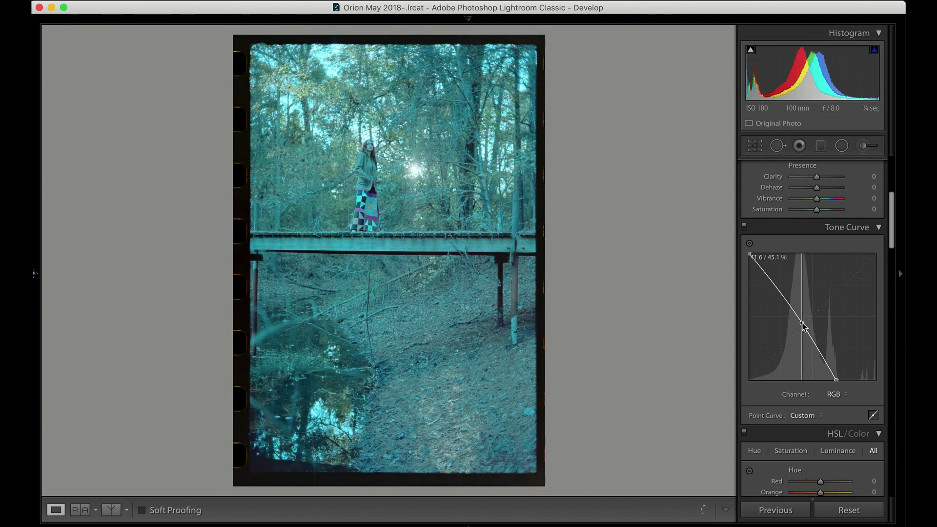
# Raise the midpoint of the Red channel curve to reduce the cyan cast.
pyautogui.click(833, 394)
pyautogui.click(835, 399)
pyautogui.click(820, 317)
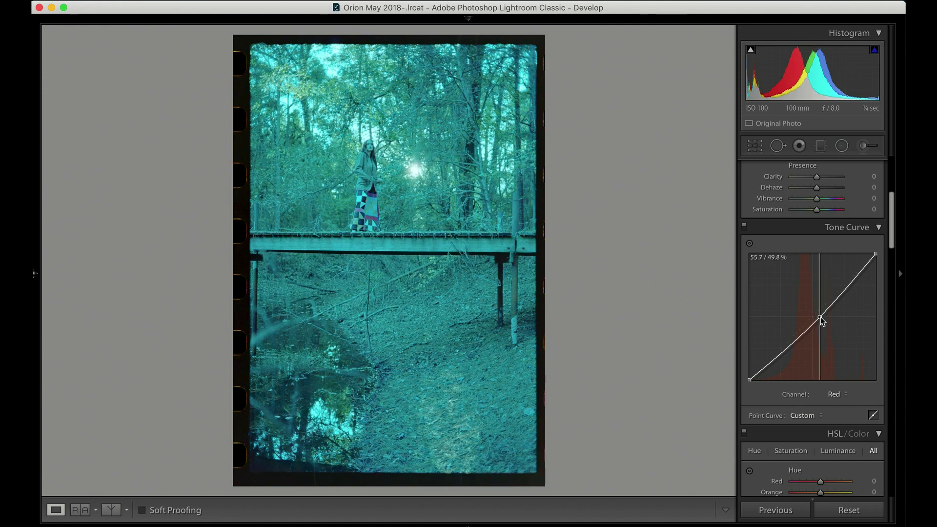
pyautogui.moveTo(821, 321)
pyautogui.mouseDown()
pyautogui.moveTo(829, 320)
pyautogui.moveTo(805, 314)
pyautogui.moveTo(832, 317)
pyautogui.moveTo(812, 320)
pyautogui.mouseUp()
# Anchor the midpoint of the Green channel curve and pull its shadow portion slightly below the diagonal.
pyautogui.click(832, 393)
pyautogui.click(835, 409)
pyautogui.click(835, 395)
pyautogui.click(833, 382)
pyautogui.moveTo(767, 361); pyautogui.dragTo(770, 362)
# Lower the midpoint of the Blue channel curve to warm the photo, and add a control point in its shadows.
pyautogui.click(831, 393)
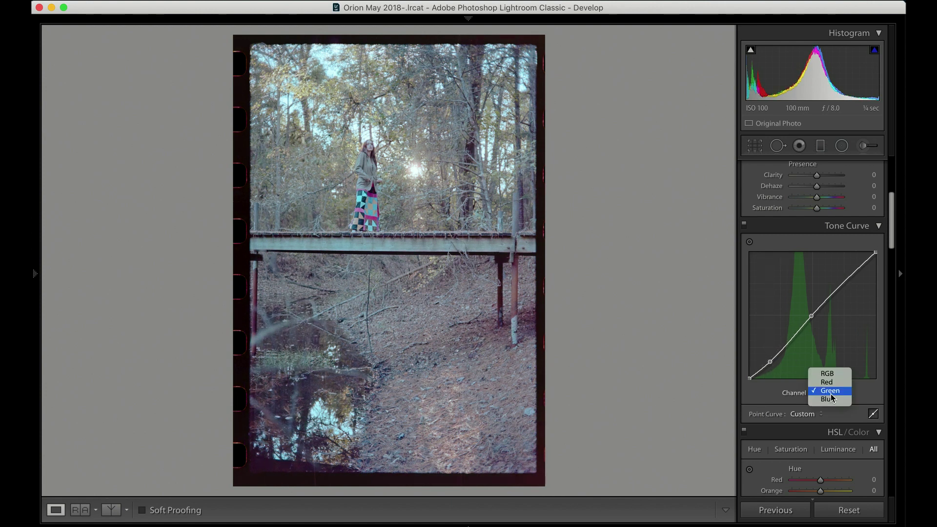
pyautogui.click(831, 399)
pyautogui.moveTo(814, 313); pyautogui.dragTo(819, 321)
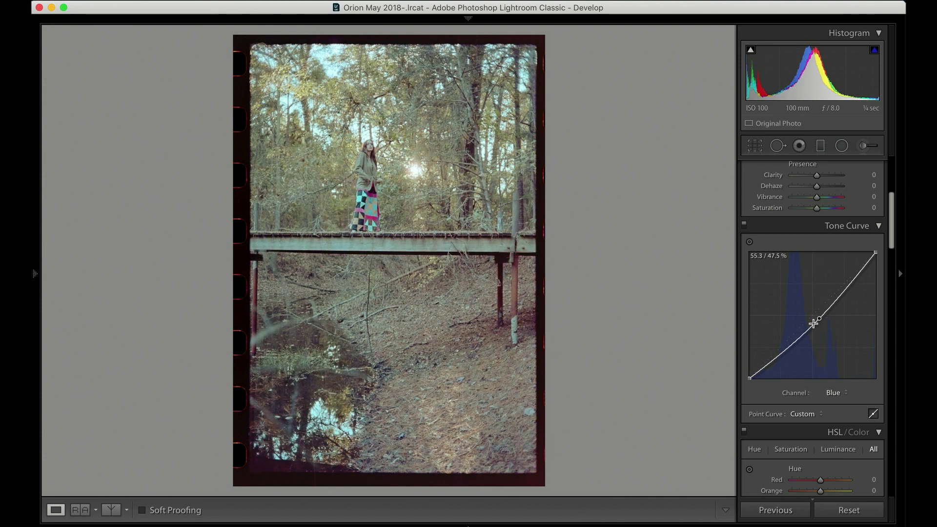
pyautogui.moveTo(767, 370); pyautogui.dragTo(768, 368)
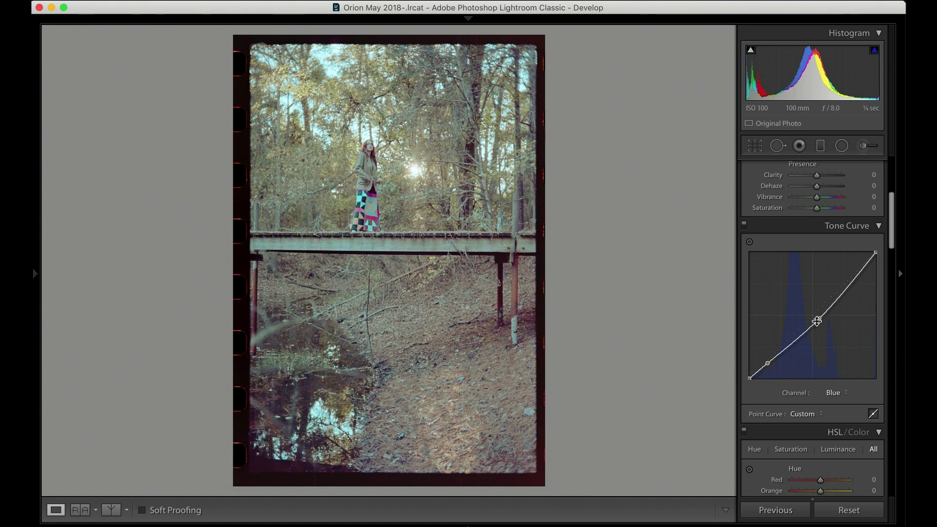
pyautogui.moveTo(816, 320); pyautogui.dragTo(818, 318)
# Set Clarity +8, Highlights +27, Shadows −32, Whites +11, Blacks +28 and Vibrance +16 in the basic adjustments.
pyautogui.scroll(4, 820, 310)
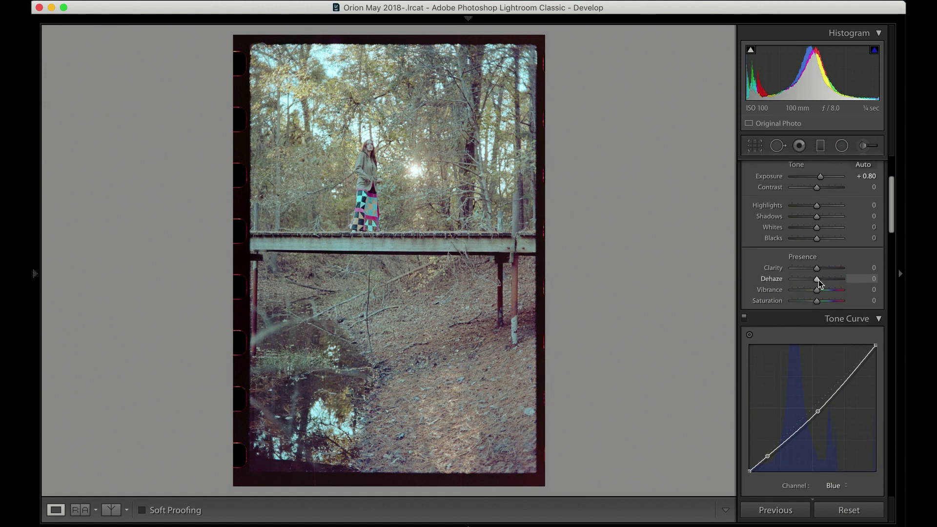
pyautogui.moveTo(819, 268); pyautogui.dragTo(822, 268)
pyautogui.scroll(3, 819, 317)
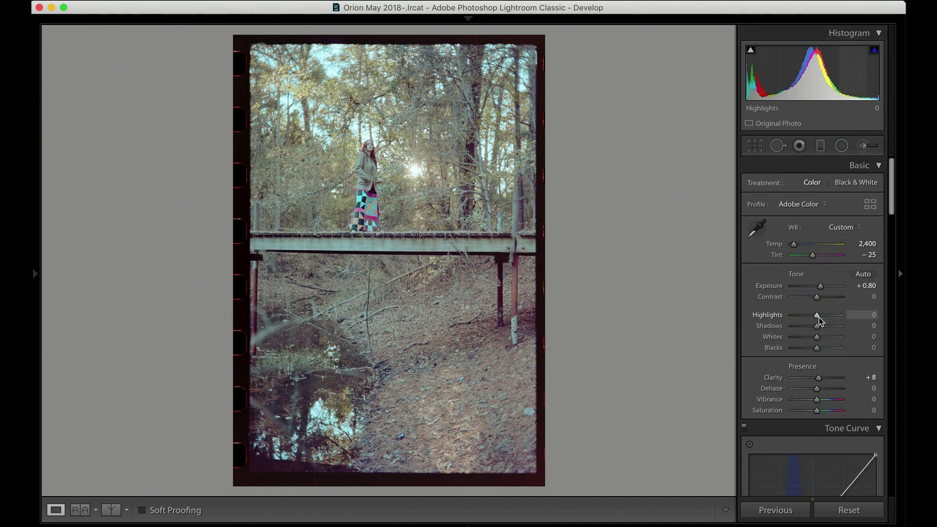
pyautogui.moveTo(818, 318)
pyautogui.mouseDown()
pyautogui.moveTo(799, 323)
pyautogui.moveTo(827, 320)
pyautogui.moveTo(809, 349)
pyautogui.moveTo(827, 347)
pyautogui.moveTo(808, 327)
pyautogui.mouseUp()
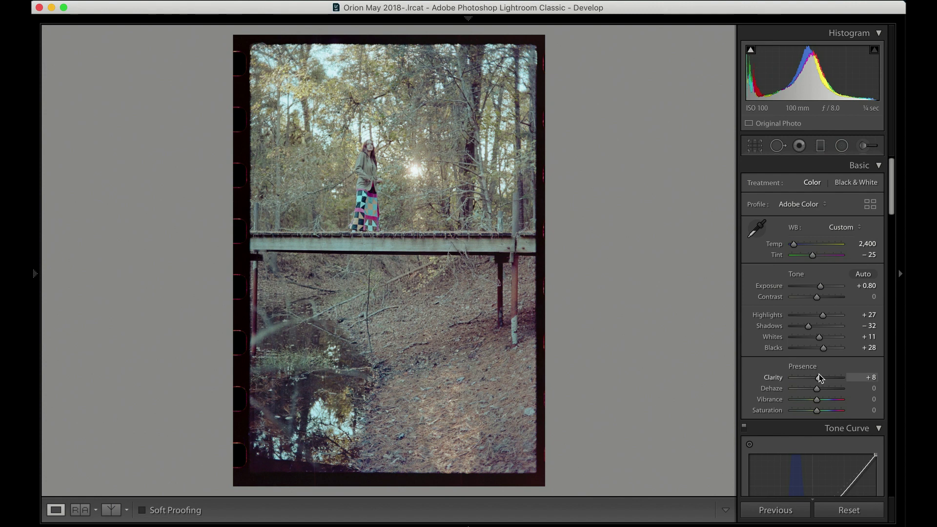
pyautogui.moveTo(816, 399); pyautogui.dragTo(818, 400)
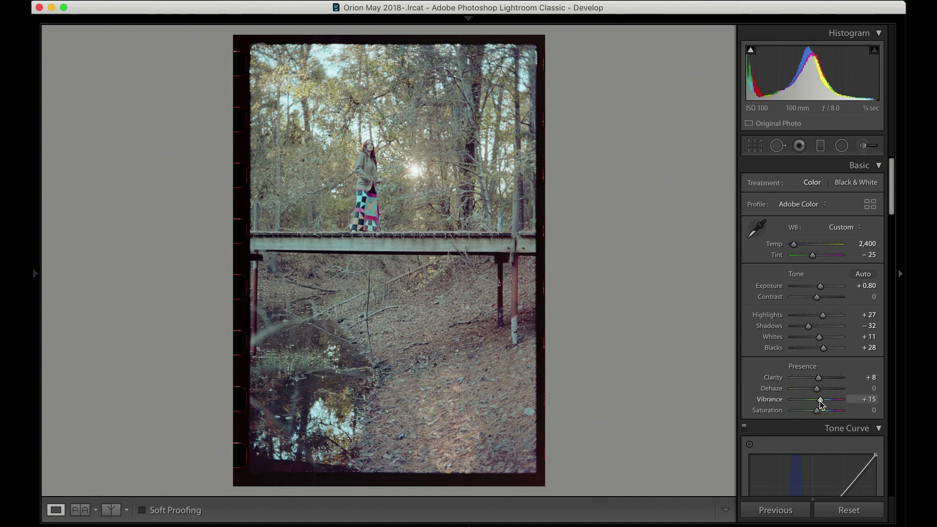
# Adjust the magenta range with Hue −76, Saturation −27 and Luminance −47, and lower the orange luminance to −18.
pyautogui.scroll(-15, 820, 400)
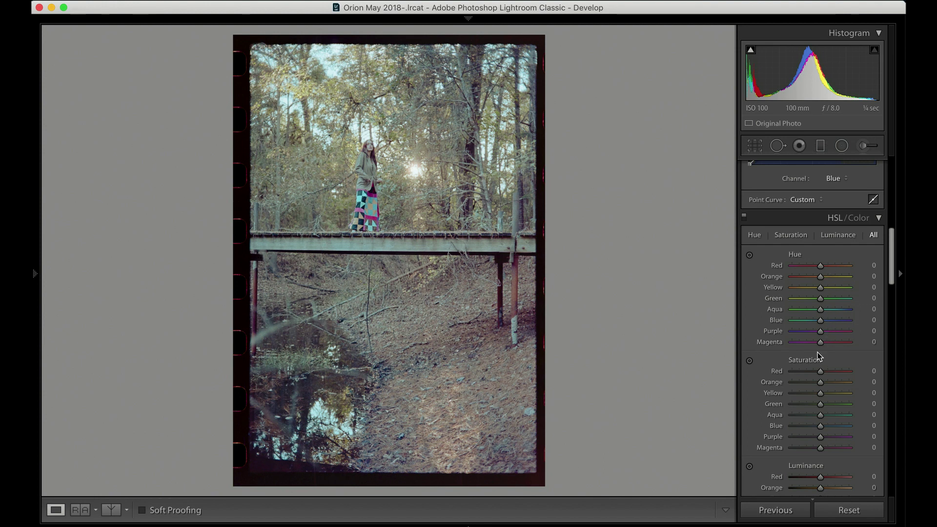
pyautogui.moveTo(818, 342); pyautogui.dragTo(832, 342)
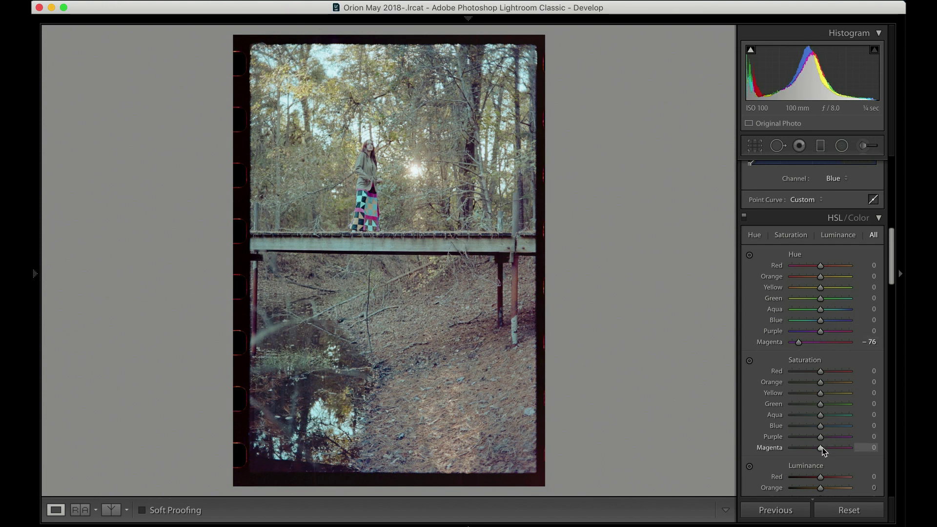
pyautogui.moveTo(820, 448)
pyautogui.mouseDown()
pyautogui.moveTo(805, 447)
pyautogui.moveTo(835, 446)
pyautogui.moveTo(805, 446)
pyautogui.moveTo(830, 458)
pyautogui.moveTo(813, 459)
pyautogui.moveTo(808, 443)
pyautogui.mouseUp()
pyautogui.scroll(-5, 820, 461)
pyautogui.moveTo(821, 377); pyautogui.dragTo(816, 378)
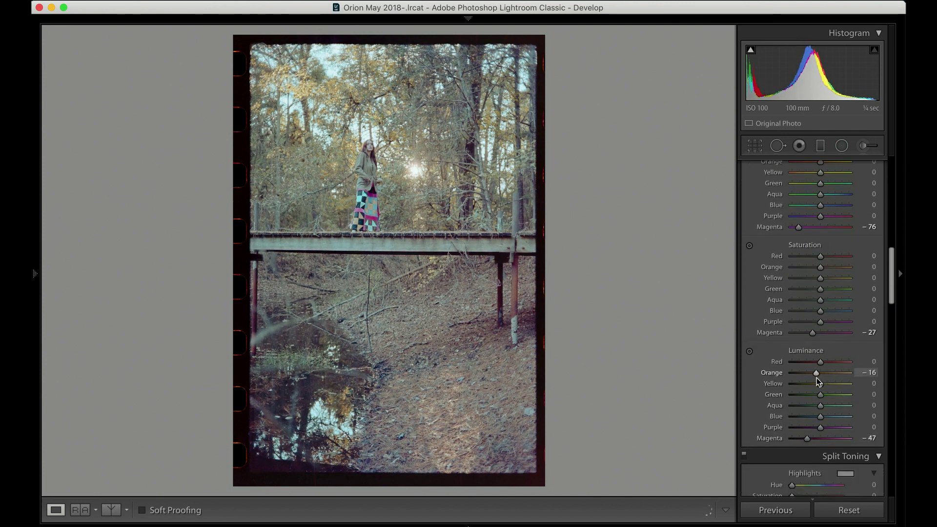
# Try blue luminance values of +45 and −75, and undo the change.
pyautogui.click(750, 351)
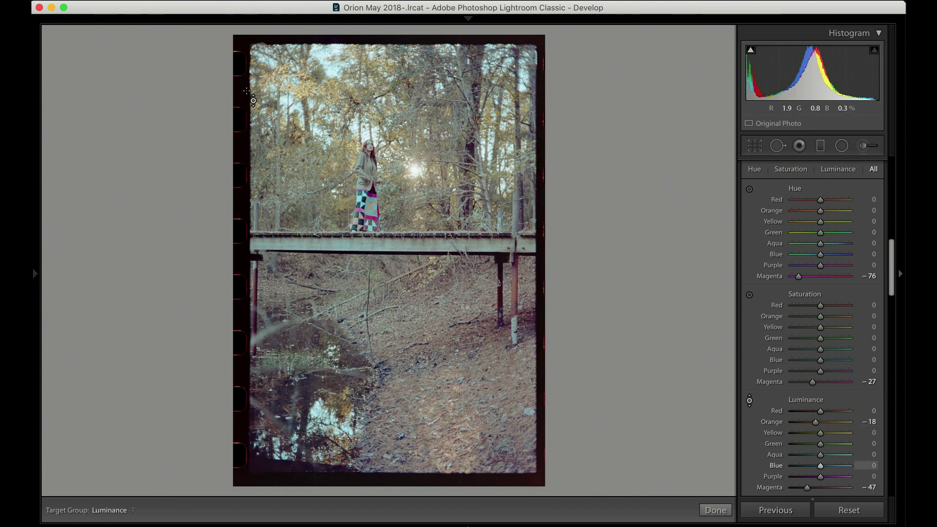
pyautogui.click(820, 465)
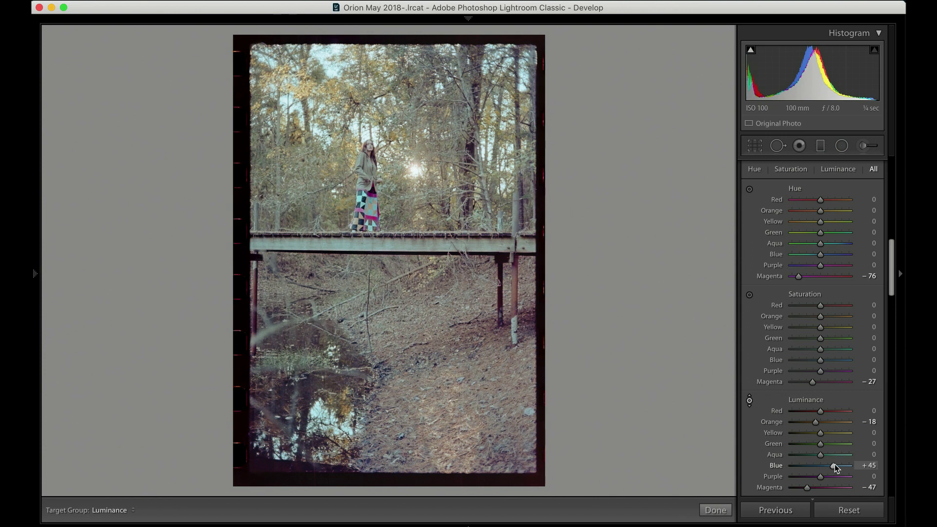
pyautogui.moveTo(835, 464); pyautogui.dragTo(801, 470)
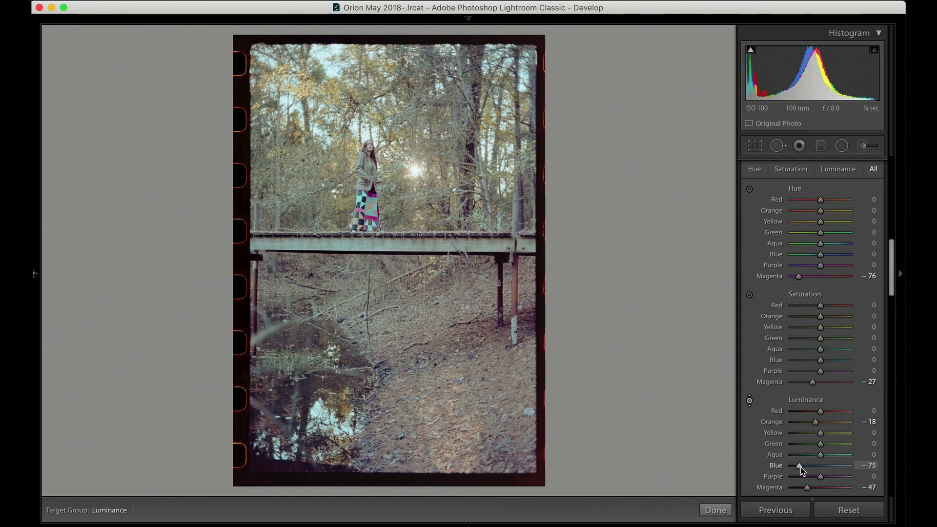
pyautogui.press('super+z')
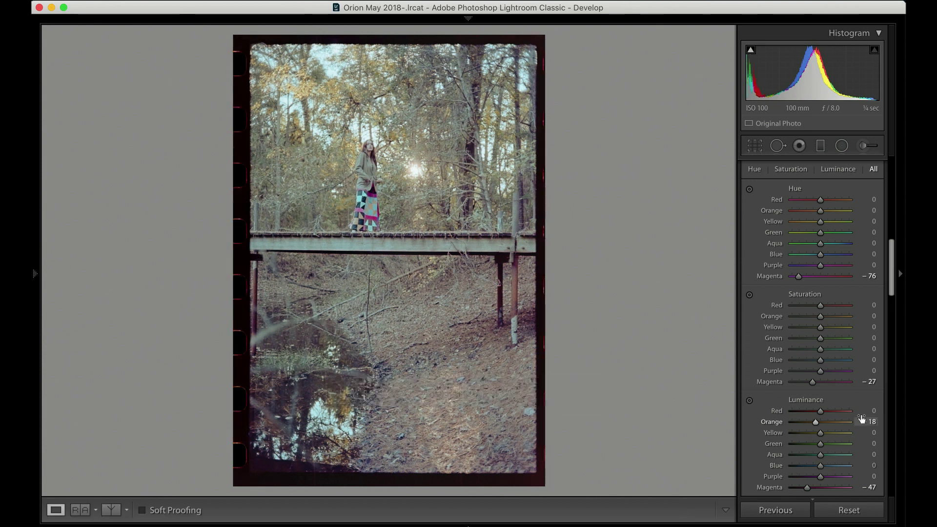
# Raise the photo's Exposure to +0.90.
pyautogui.scroll(10, 839, 374)
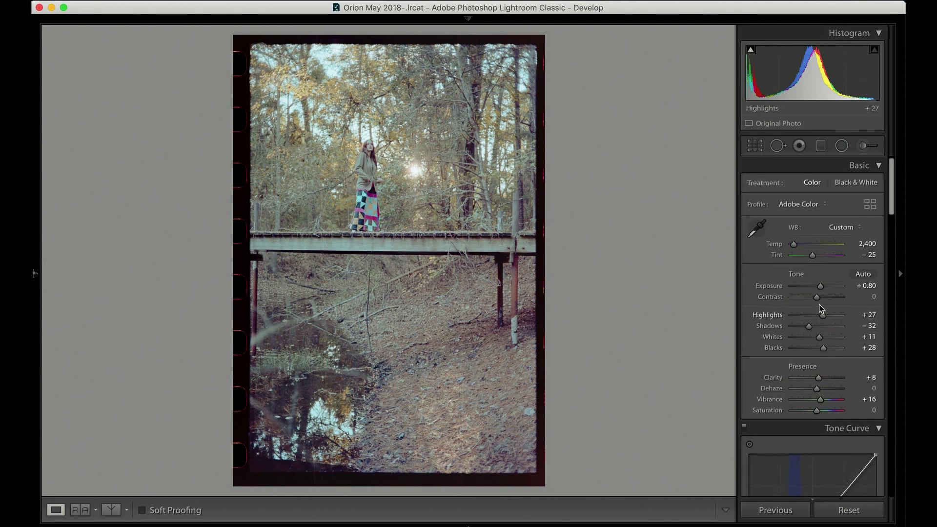
pyautogui.click(821, 287)
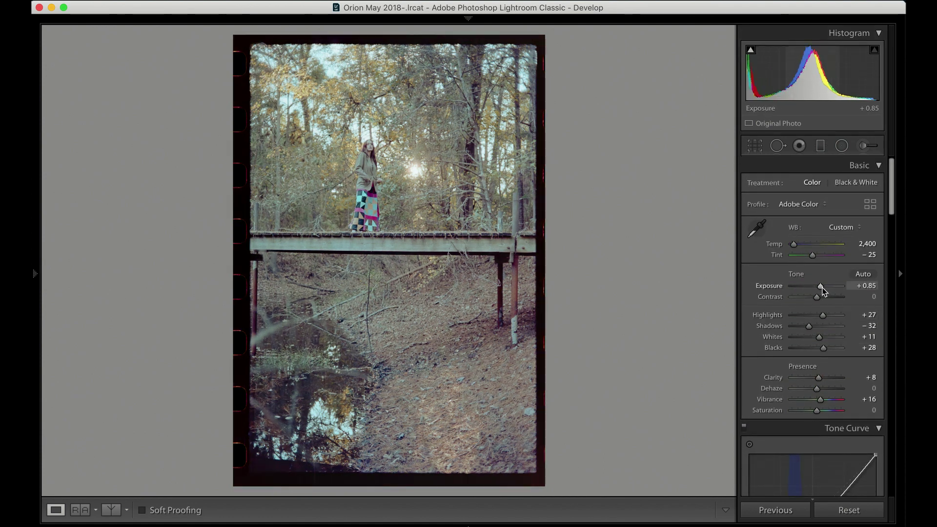
pyautogui.press('Down')
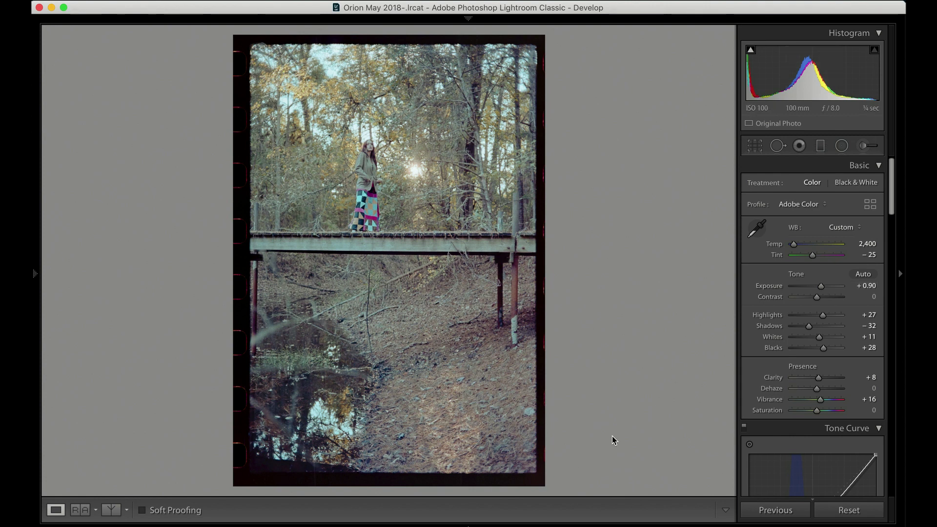
# Add a graduated filter over the ground's lower-right area with Exposure 0.40, Highlights −4, Shadows 15, Whites 5 and Temp −15.
pyautogui.click(821, 145)
pyautogui.moveTo(548, 444); pyautogui.dragTo(409, 271)
pyautogui.moveTo(818, 227); pyautogui.dragTo(817, 197)
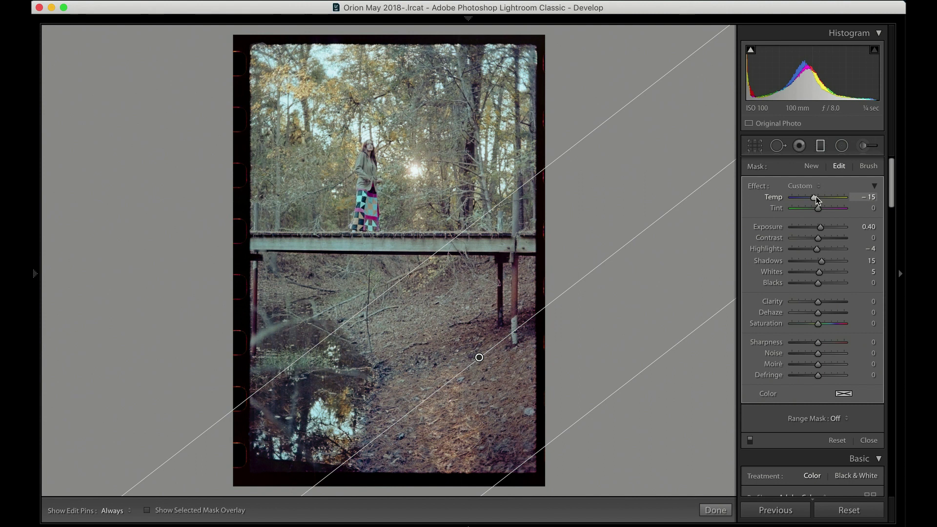
pyautogui.click(821, 148)
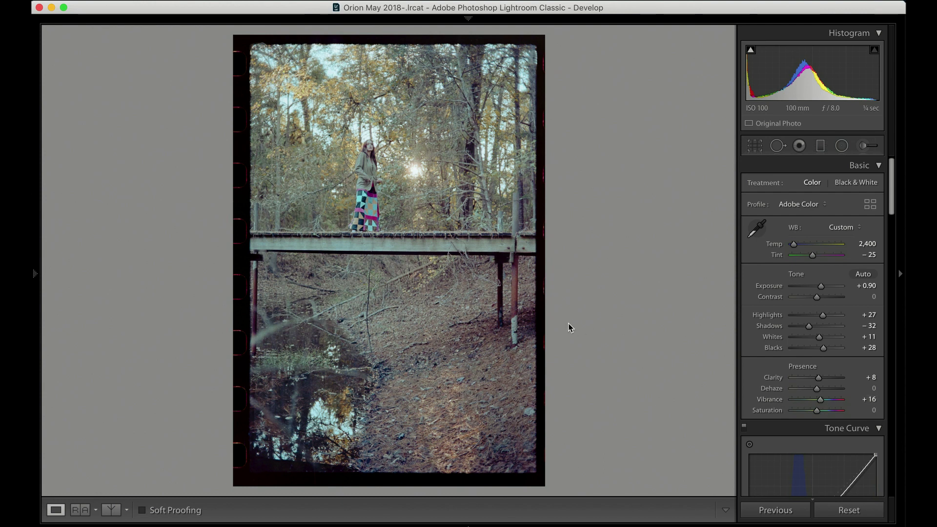
# Set the selfie negative's white balance from its orange film border and raise Exposure to +0.70.
pyautogui.click(764, 220)
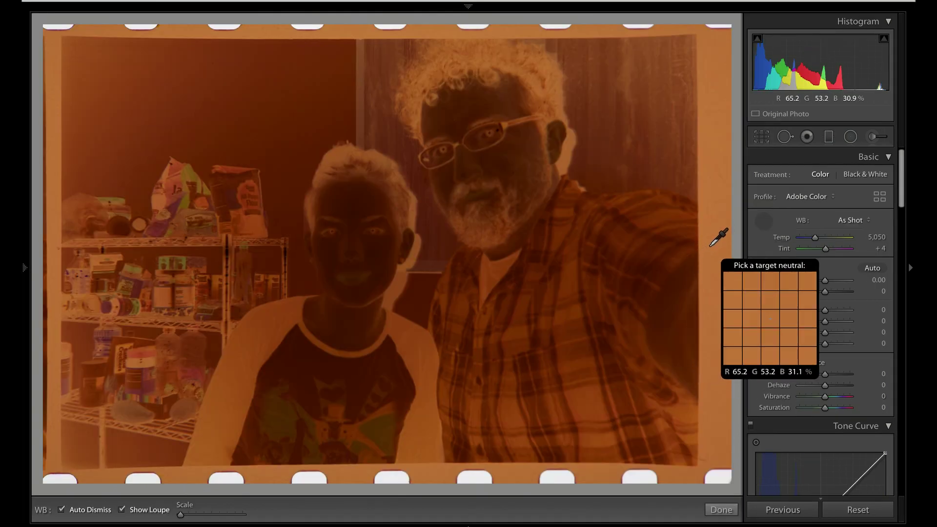
pyautogui.click(710, 247)
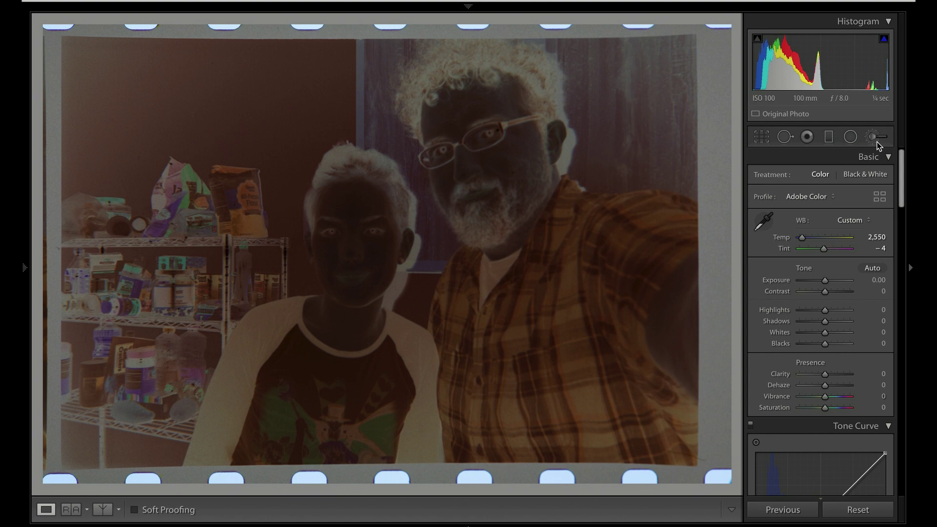
pyautogui.moveTo(824, 280); pyautogui.dragTo(831, 282)
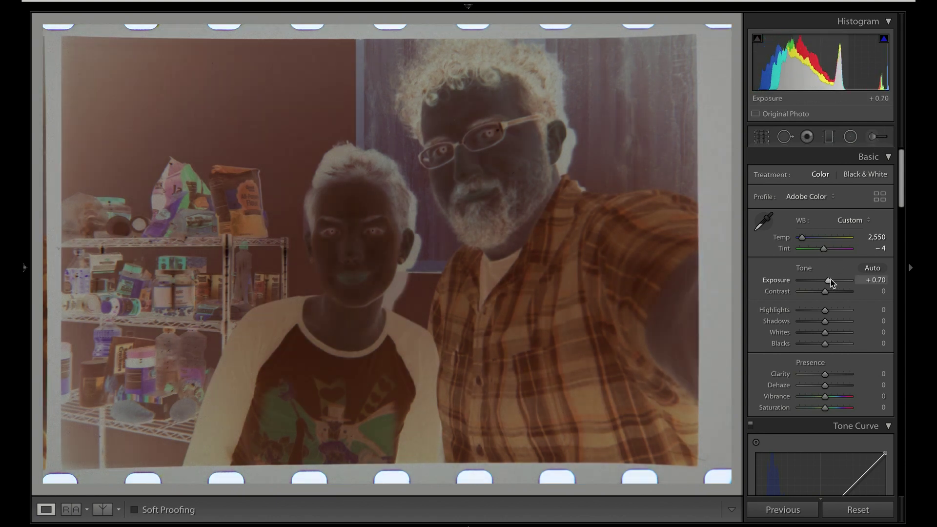
# Invert the RGB tone curve by swapping its endpoints, and pull the black endpoint in to the film-border peak of the histogram.
pyautogui.scroll(-2, 845, 264)
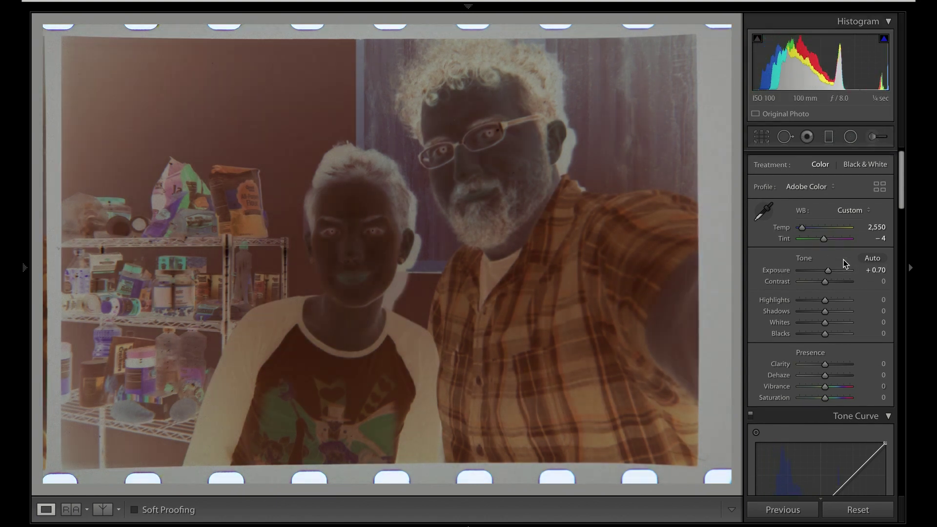
pyautogui.scroll(-5, 845, 263)
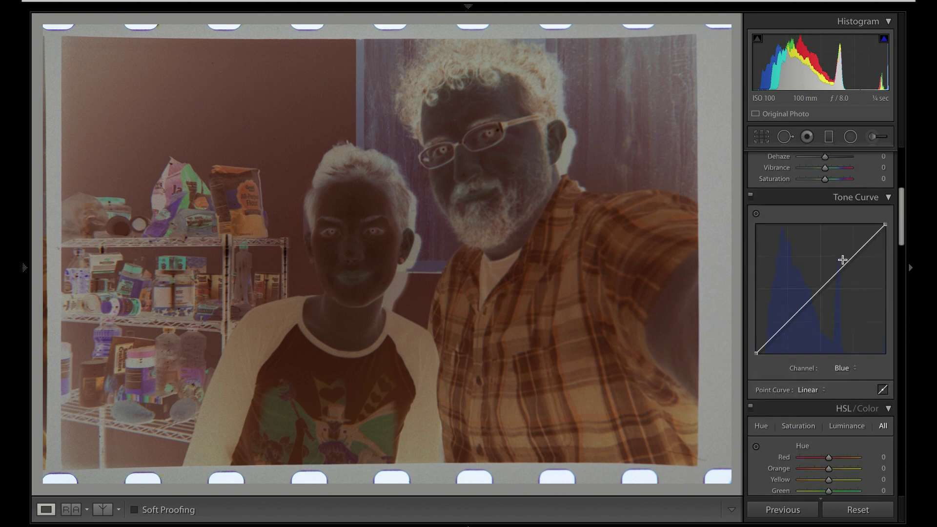
pyautogui.click(843, 369)
pyautogui.click(843, 337)
pyautogui.moveTo(885, 224); pyautogui.dragTo(888, 359)
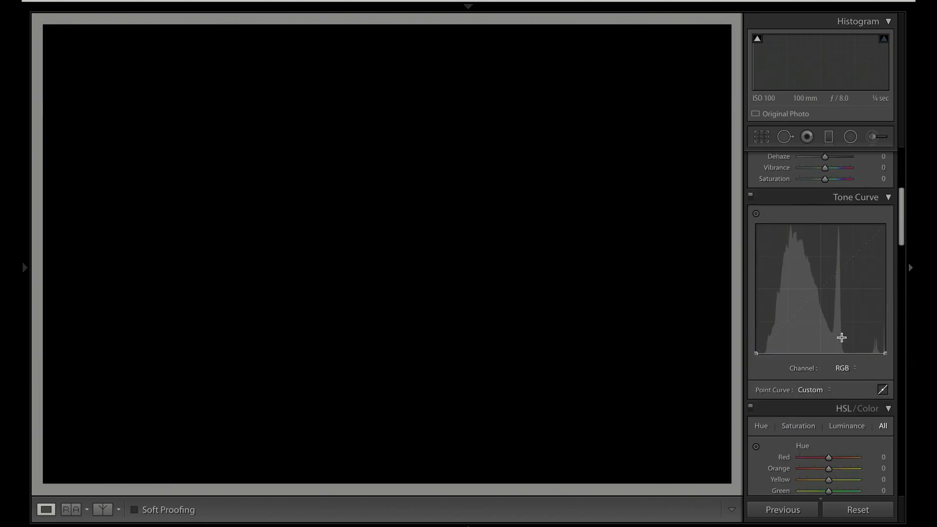
pyautogui.moveTo(759, 352); pyautogui.dragTo(756, 225)
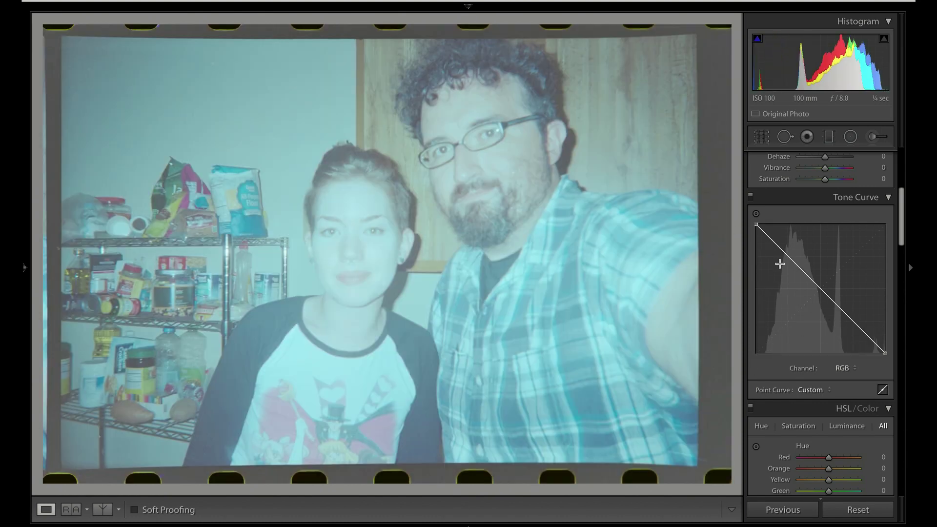
pyautogui.moveTo(867, 355); pyautogui.dragTo(842, 368)
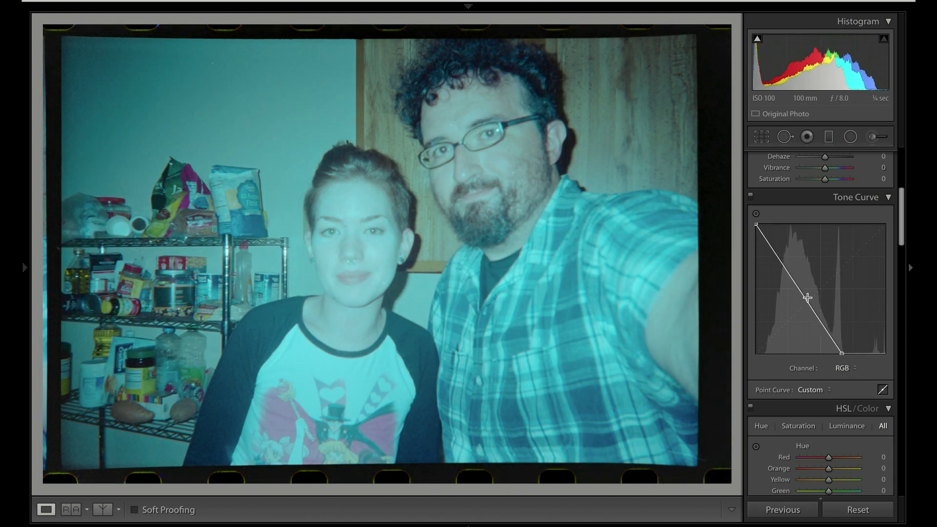
# Raise the midtones of the Red channel tone curve slightly.
pyautogui.moveTo(807, 297)
pyautogui.mouseDown()
pyautogui.moveTo(795, 298)
pyautogui.moveTo(834, 291)
pyautogui.moveTo(813, 291)
pyautogui.mouseUp()
pyautogui.click(843, 367)
pyautogui.click(843, 375)
# Lower the Blue channel tone curve with a point at 62.7 / 52.9 %, and anchor a lower point at 23.1 / 17.3 %.
pyautogui.click(840, 368)
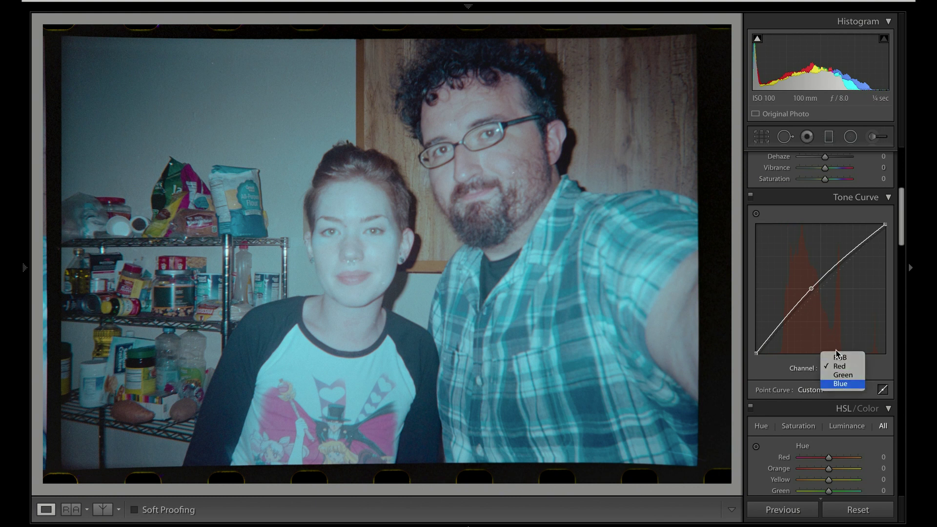
pyautogui.click(843, 385)
pyautogui.click(825, 287)
pyautogui.moveTo(828, 290); pyautogui.dragTo(839, 289)
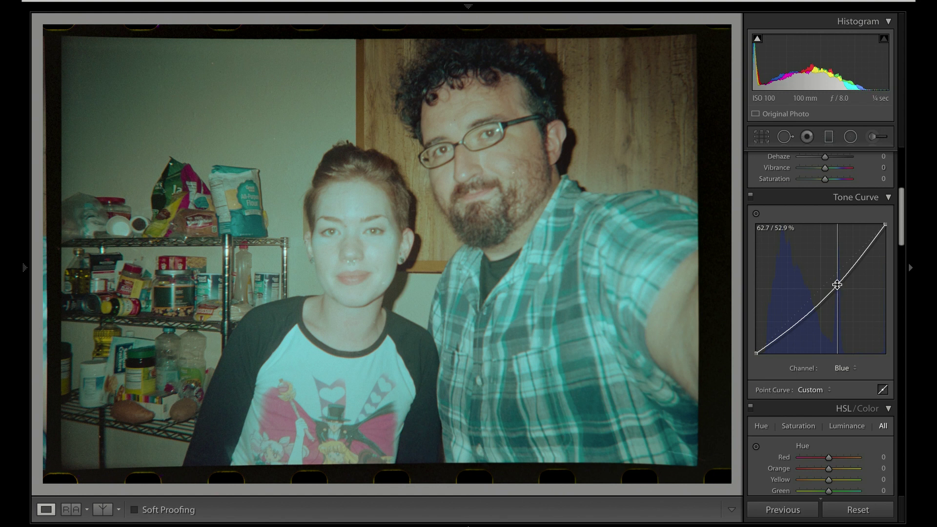
pyautogui.click(786, 332)
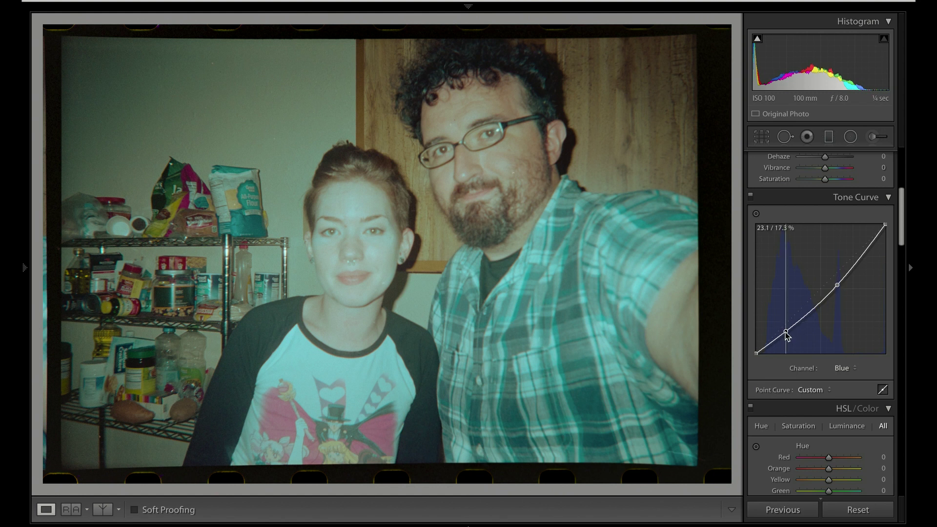
# Lower the Green channel tone curve slightly, using one point in the upper midtones and one near its low end.
pyautogui.click(845, 369)
pyautogui.click(843, 357)
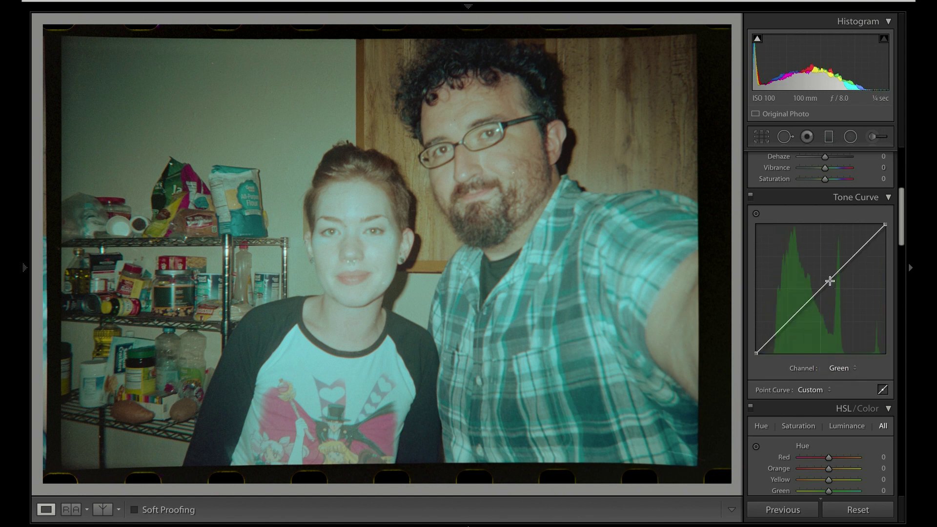
pyautogui.moveTo(827, 283); pyautogui.dragTo(825, 290)
pyautogui.moveTo(782, 334); pyautogui.dragTo(778, 332)
pyautogui.moveTo(826, 289); pyautogui.dragTo(830, 287)
# Set Clarity +12, Shadows −8, Whites +46 and Blacks −5 in the basic adjustments.
pyautogui.scroll(2, 848, 235)
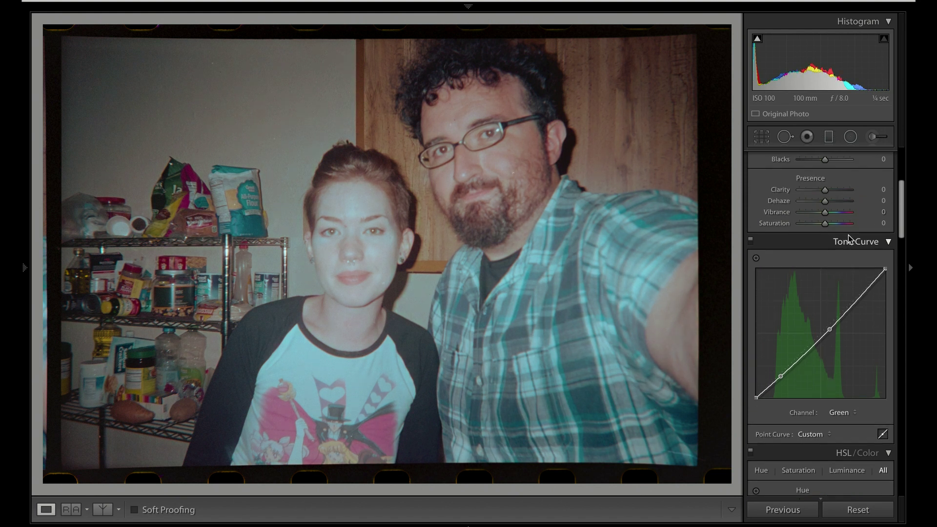
pyautogui.moveTo(827, 190); pyautogui.dragTo(830, 191)
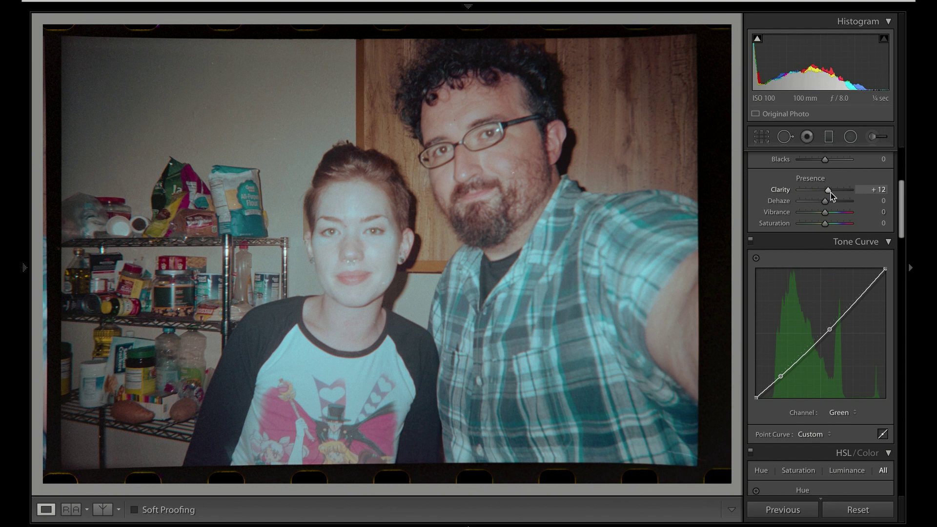
pyautogui.scroll(8, 830, 192)
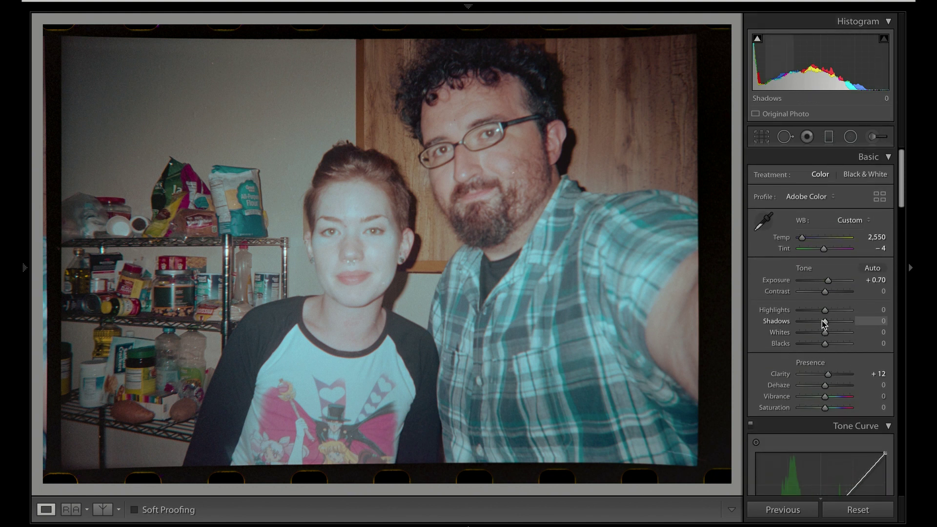
pyautogui.moveTo(825, 322); pyautogui.dragTo(824, 345)
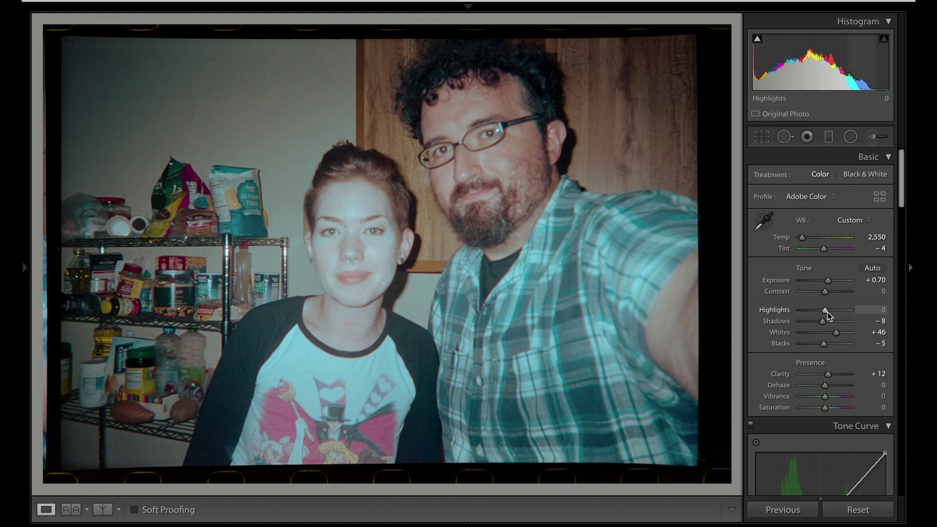